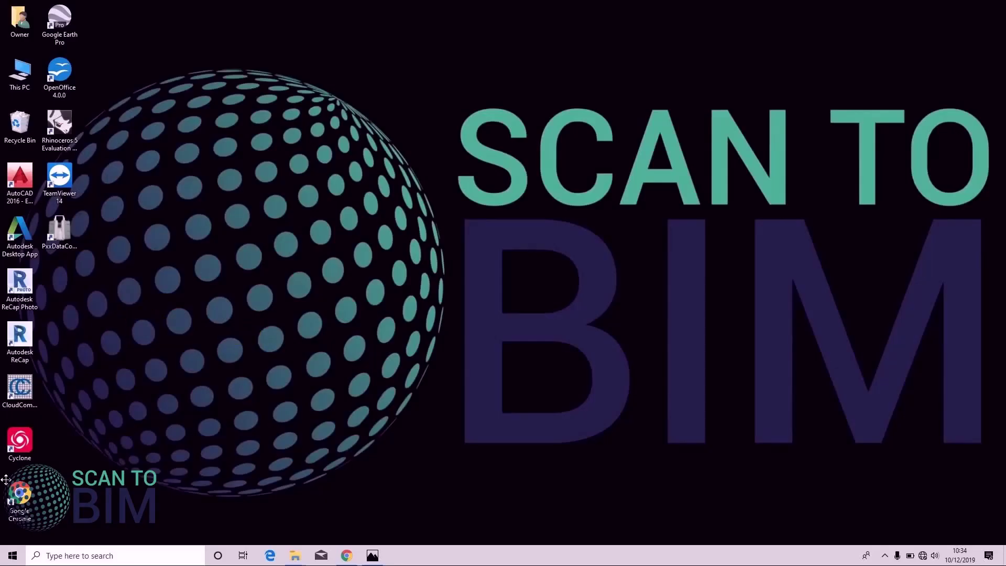
Step: Launch Cyclone and select the unshared local desktop server under SERVERS
{"action": "double_click", "coordinate": [30, 443]}
{"action": "left_click", "coordinate": [30, 443]}
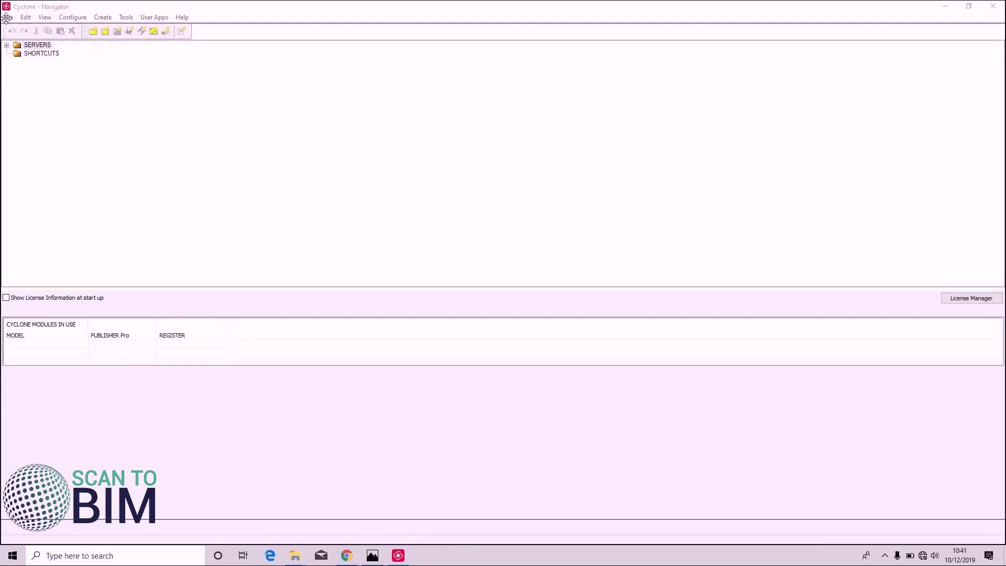
{"action": "double_click", "coordinate": [37, 46]}
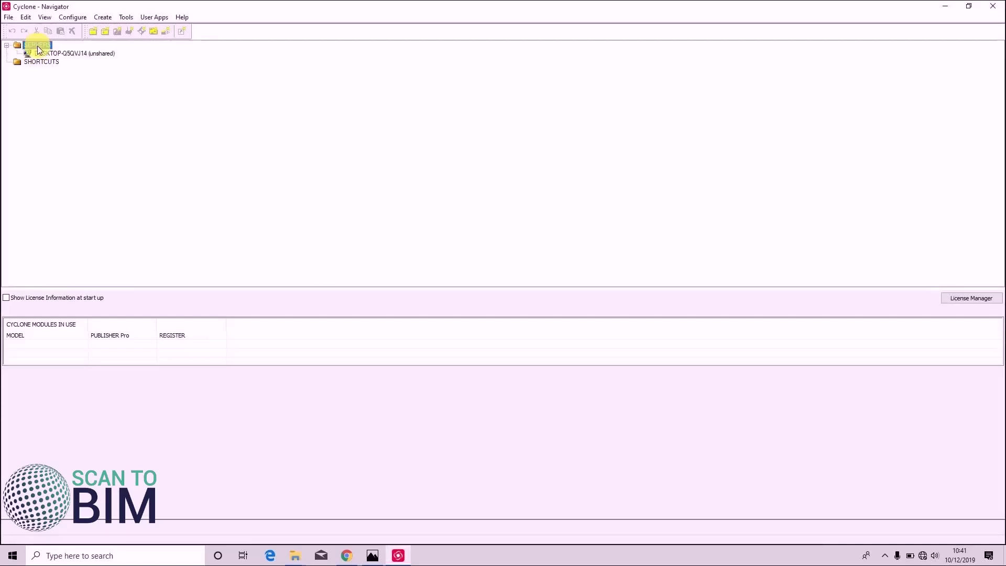
{"action": "left_click", "coordinate": [42, 54]}
Step: Start adding a database to the selected server and browse to C:\Data for its file location
{"action": "left_click", "coordinate": [72, 17]}
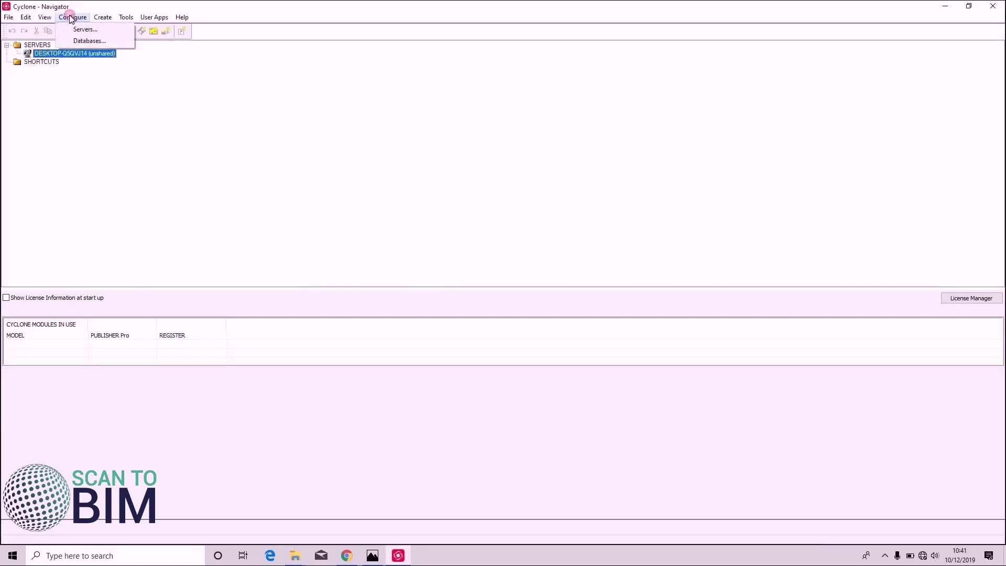
{"action": "left_click", "coordinate": [85, 42]}
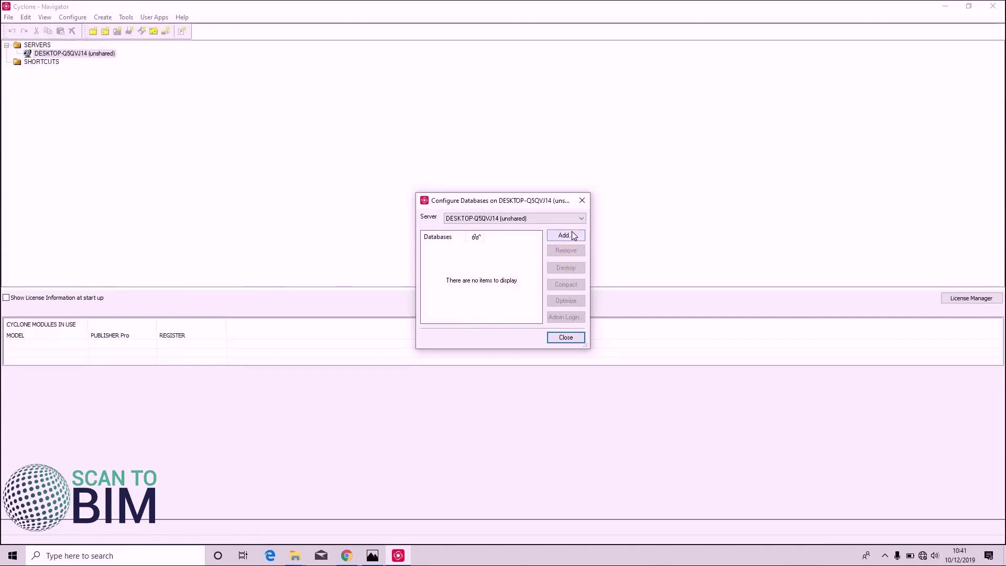
{"action": "left_click", "coordinate": [564, 235]}
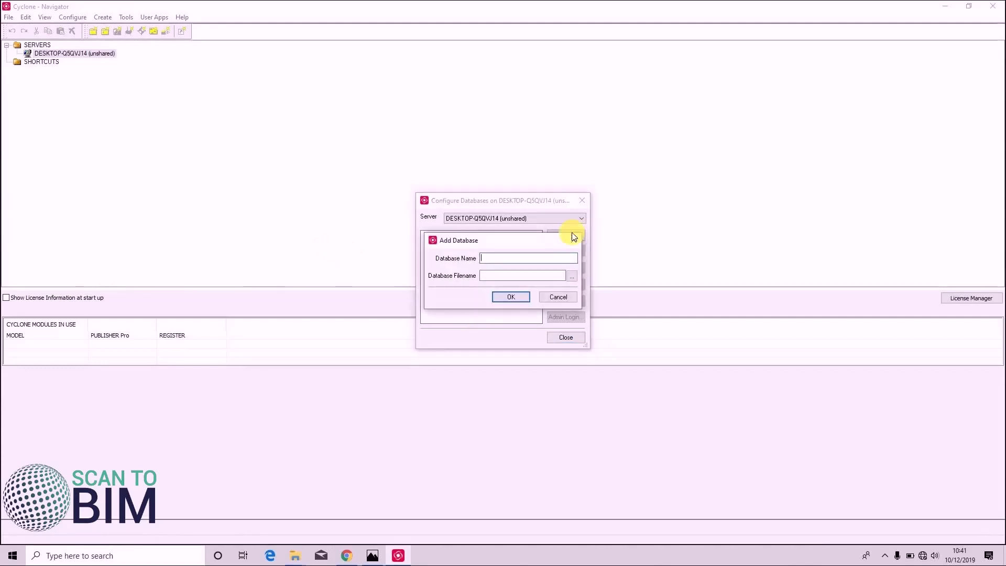
{"action": "left_click", "coordinate": [574, 274]}
{"action": "left_click", "coordinate": [384, 303]}
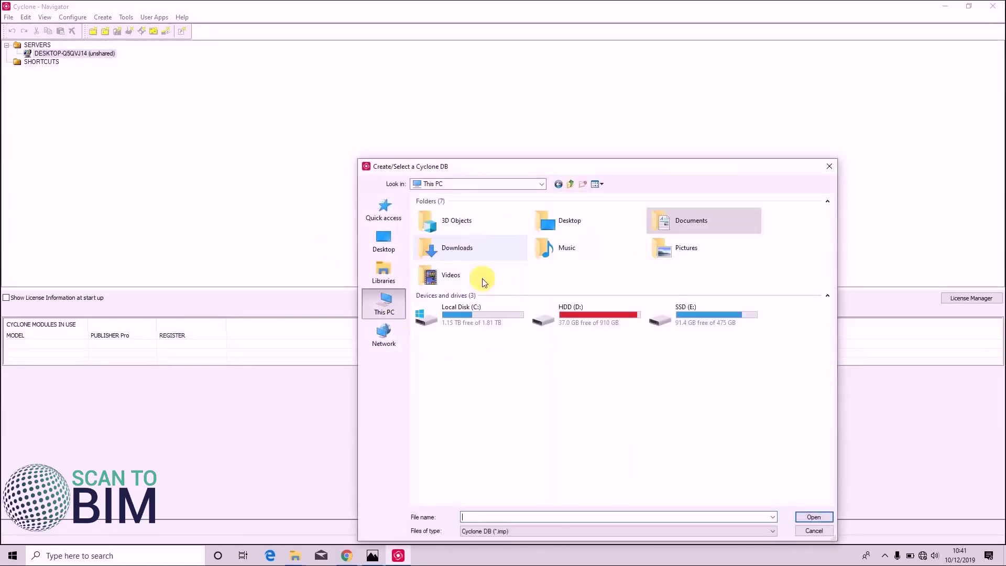
{"action": "double_click", "coordinate": [472, 314]}
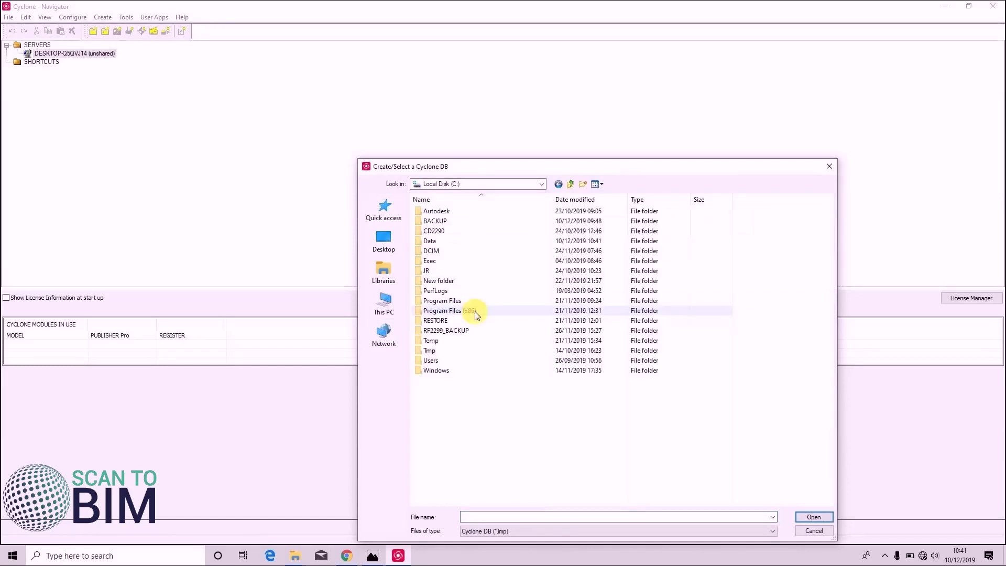
{"action": "double_click", "coordinate": [451, 242]}
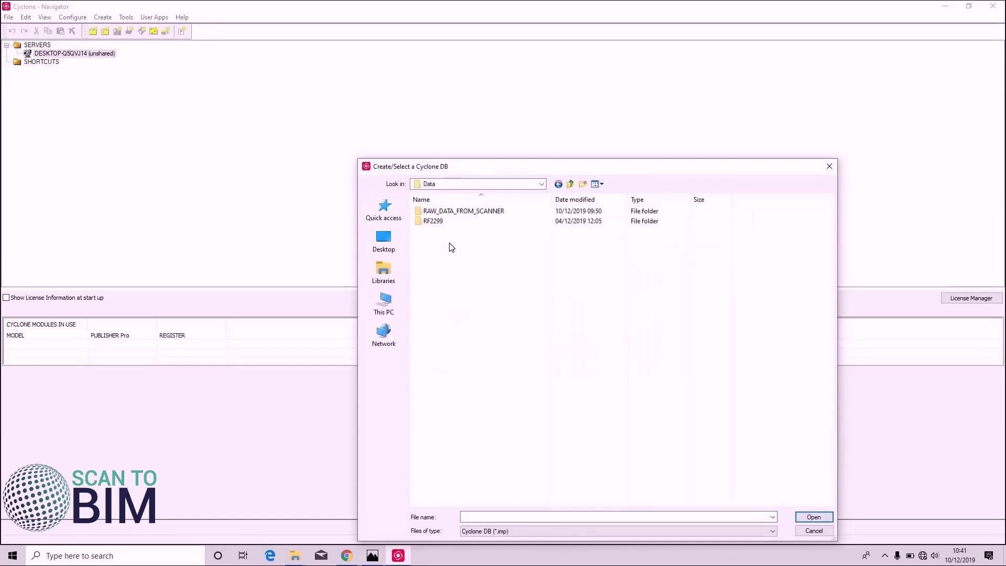
Step: Create a new folder named CHURCH_DEMO in the Data folder
{"action": "left_click", "coordinate": [584, 186]}
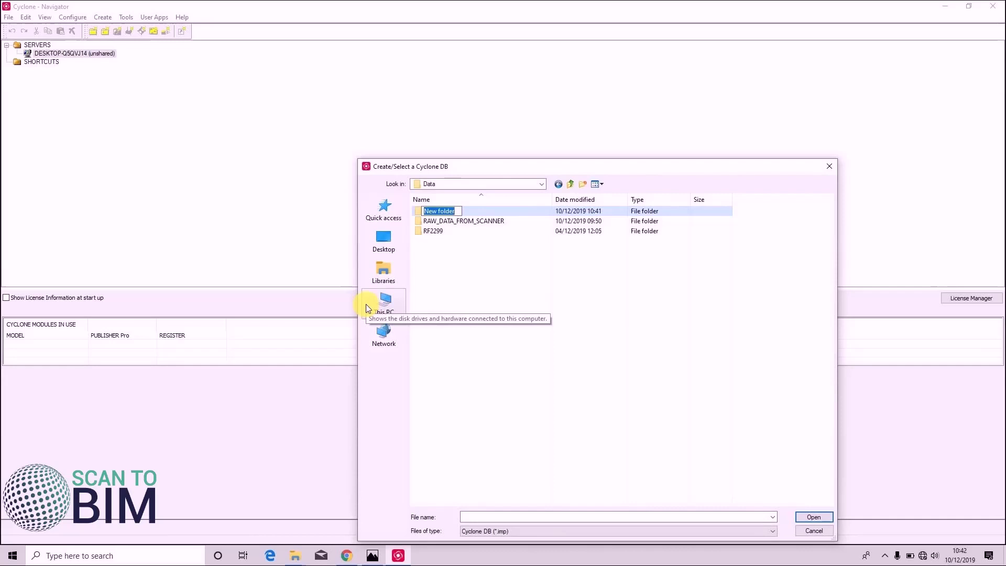
{"action": "type", "text": "CHURCH"}
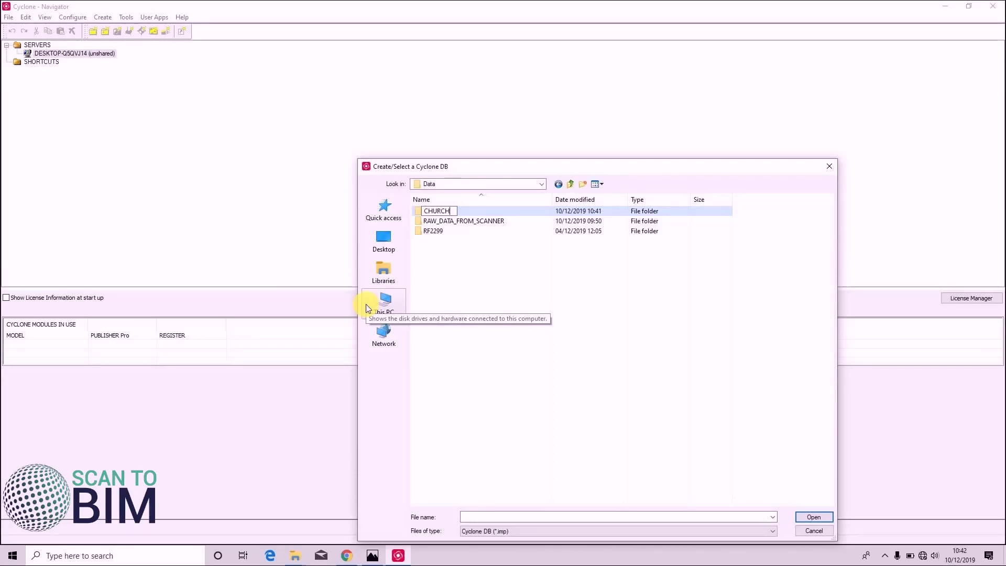
{"action": "type", "text": "_DEMO"}
{"action": "key", "text": "Return"}
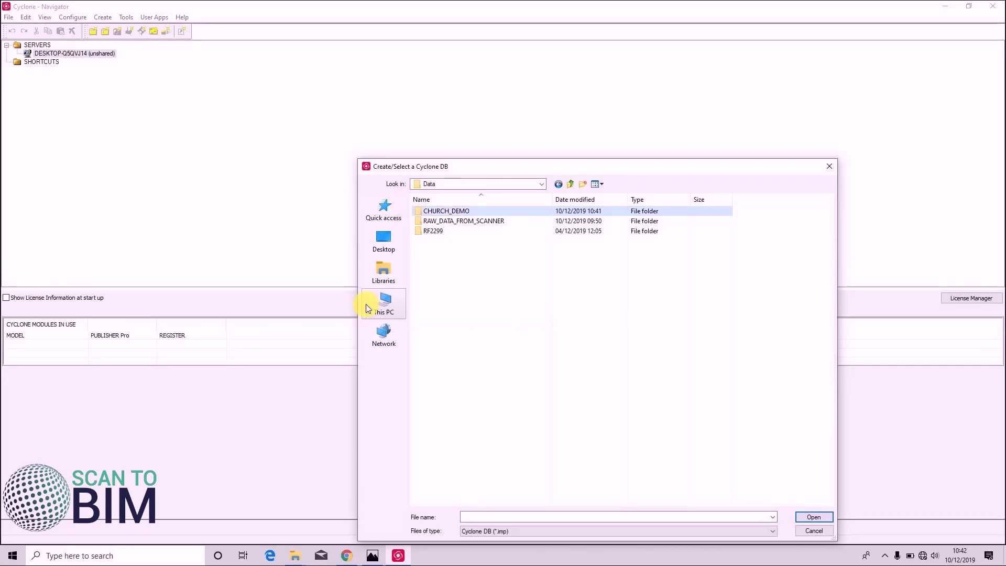
Step: Add a database with the filename CHURCH_DEMO inside the CHURCH_DEMO folder and finish the database configuration
{"action": "double_click", "coordinate": [452, 212]}
{"action": "left_click", "coordinate": [493, 517]}
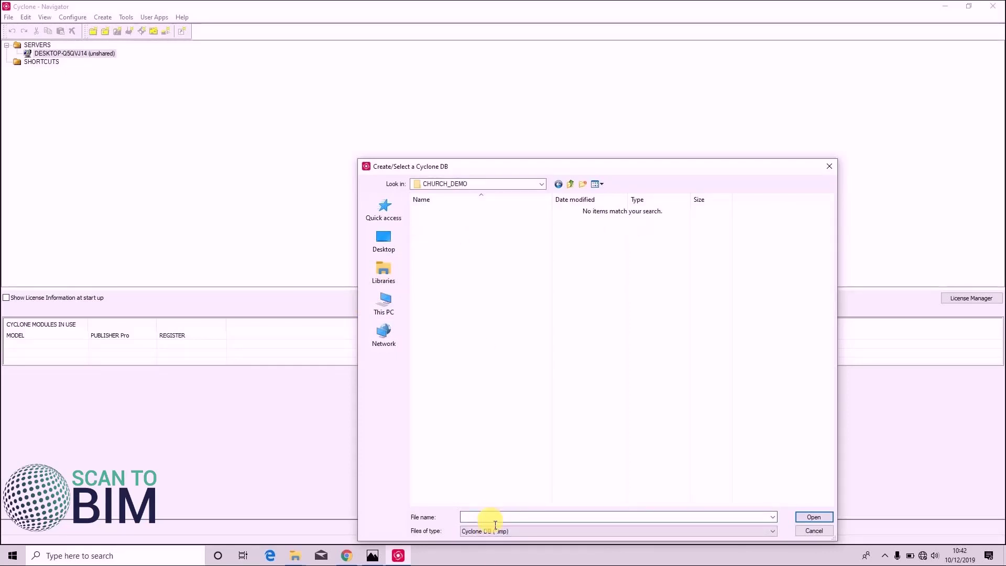
{"action": "type", "text": "CHURCH_DEMO"}
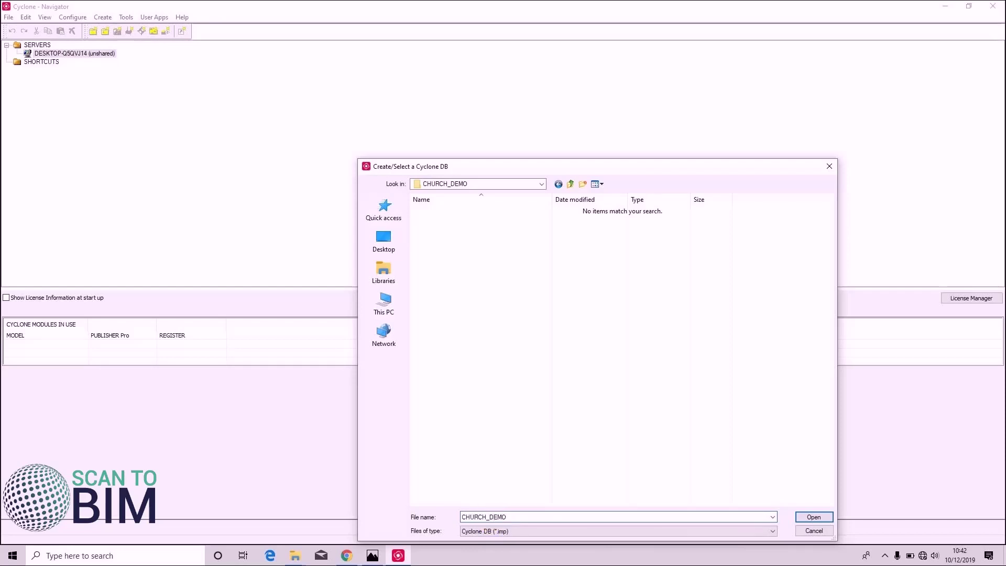
{"action": "left_click", "coordinate": [821, 516]}
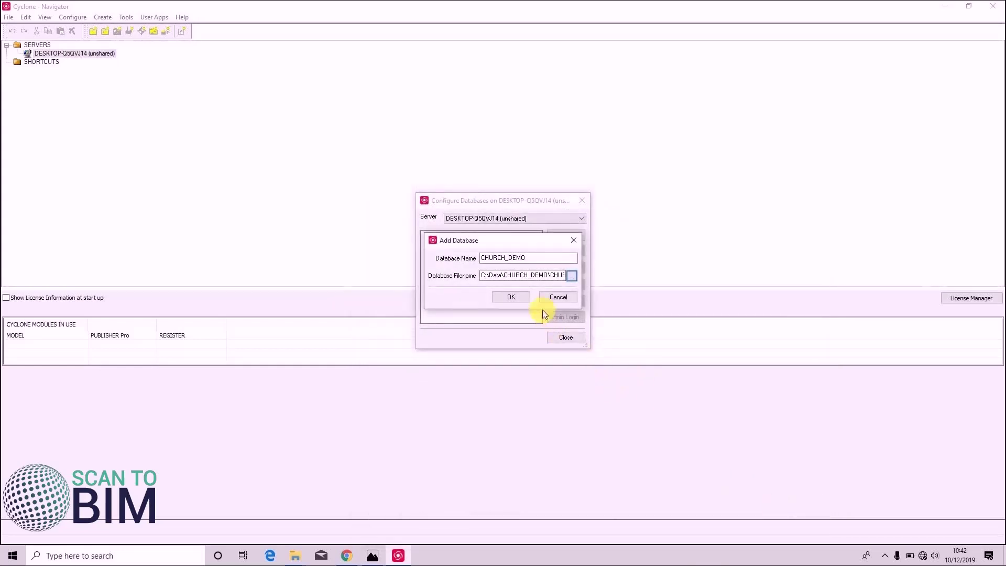
{"action": "left_click", "coordinate": [517, 296]}
{"action": "left_click", "coordinate": [566, 337]}
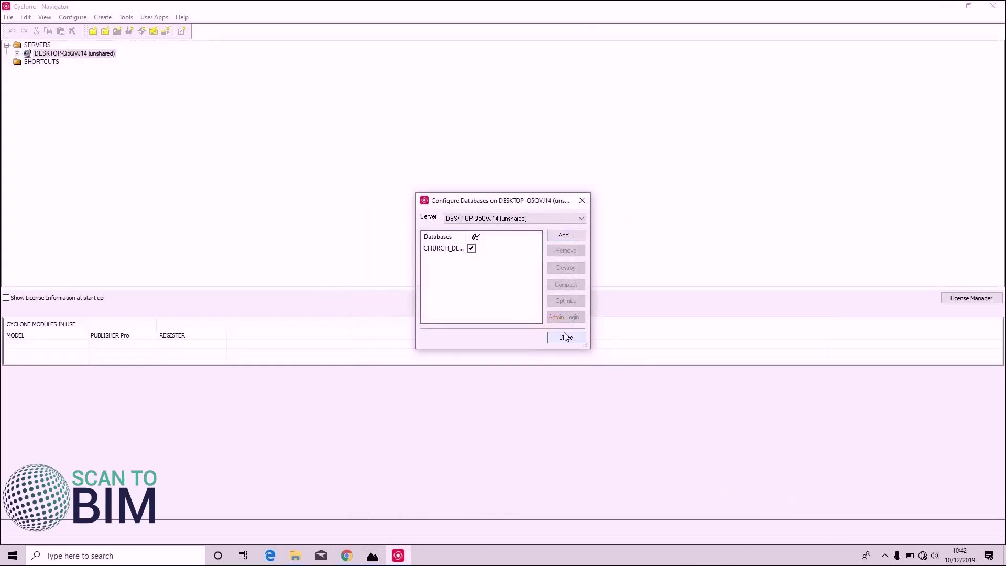
Step: Expand the local server and start a full ScanStation project import into the CHURCH_DEMO database
{"action": "left_click", "coordinate": [55, 53]}
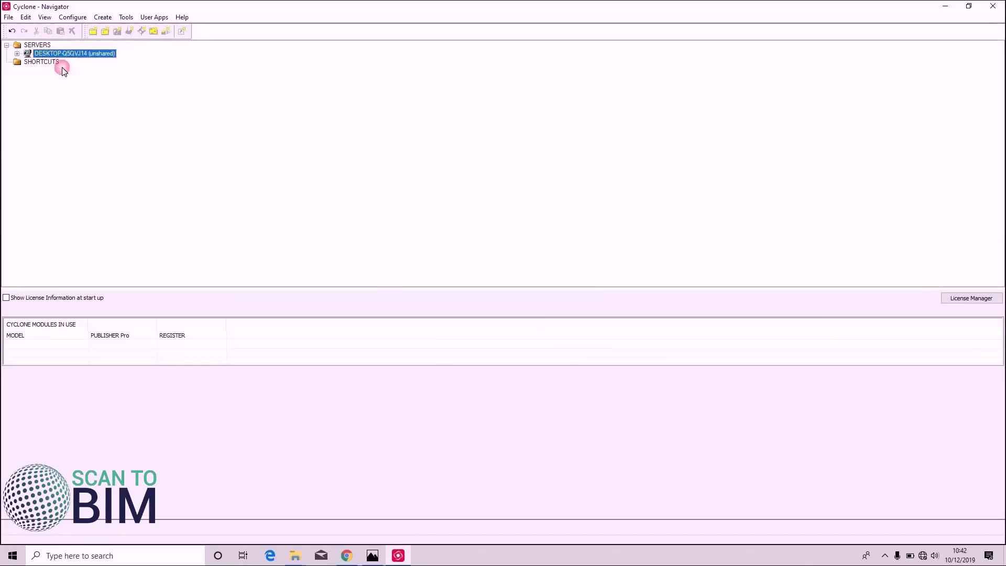
{"action": "double_click", "coordinate": [67, 54]}
{"action": "left_click", "coordinate": [65, 63]}
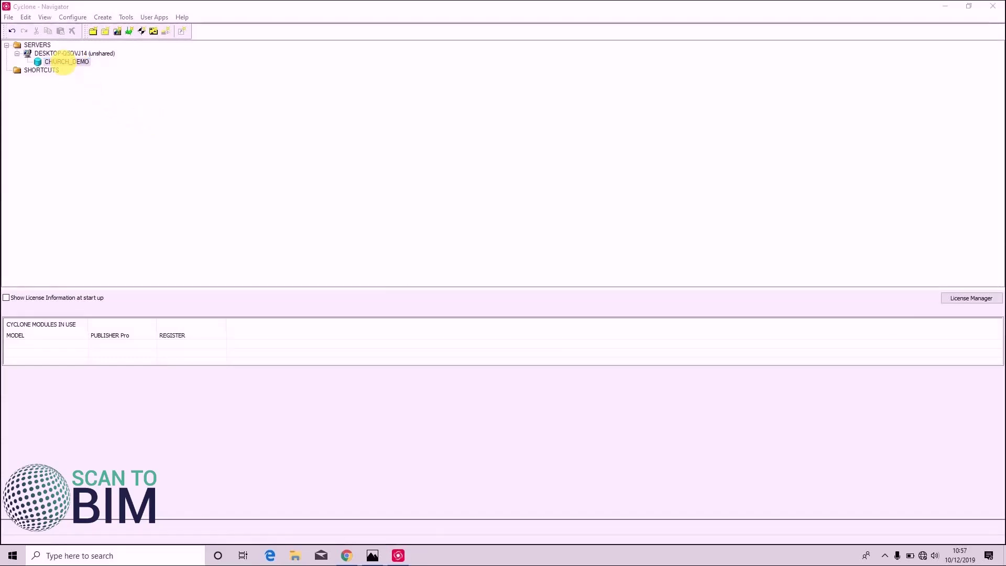
{"action": "left_click", "coordinate": [63, 64]}
{"action": "right_click", "coordinate": [62, 64]}
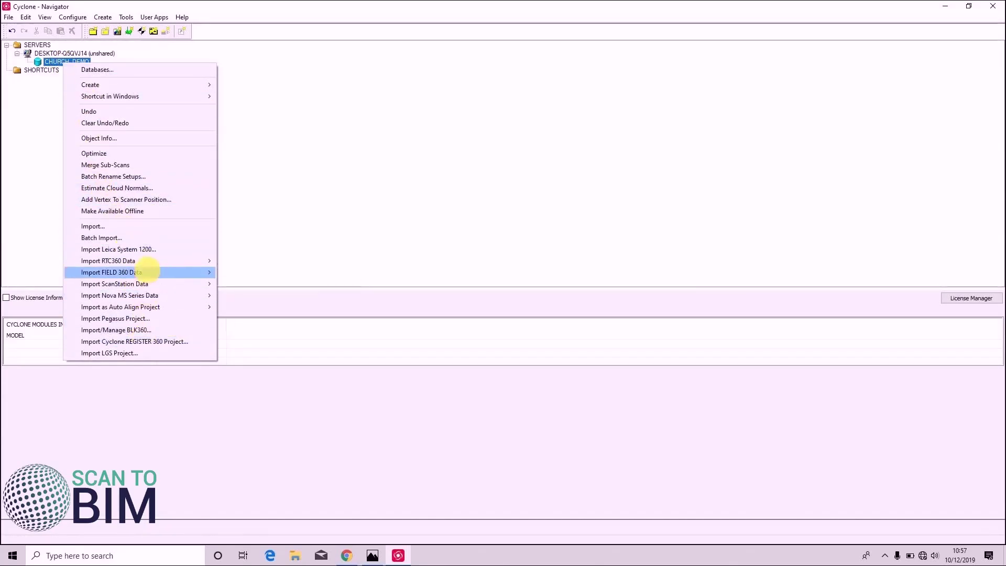
{"action": "mouse_move", "coordinate": [146, 264]}
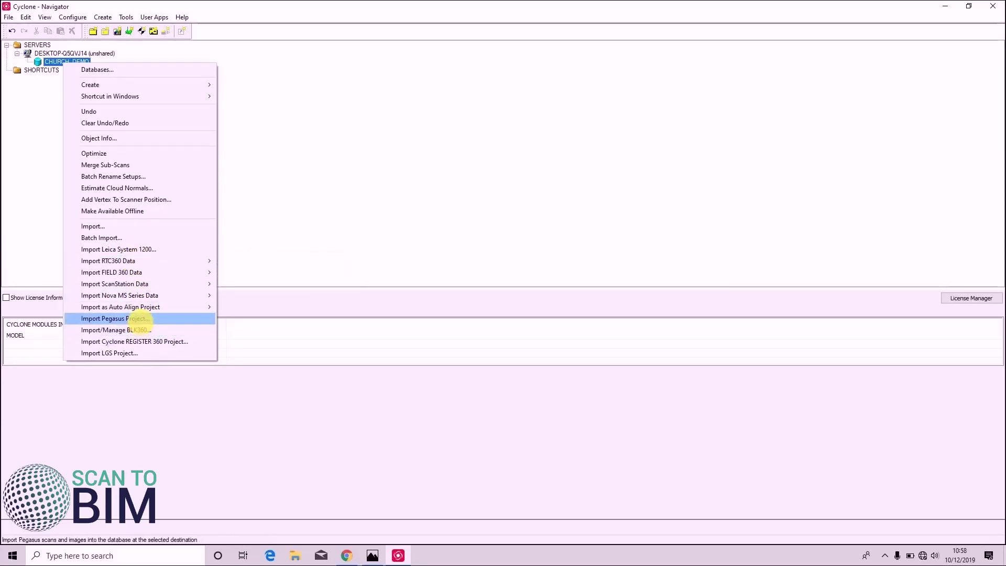
{"action": "mouse_move", "coordinate": [143, 283]}
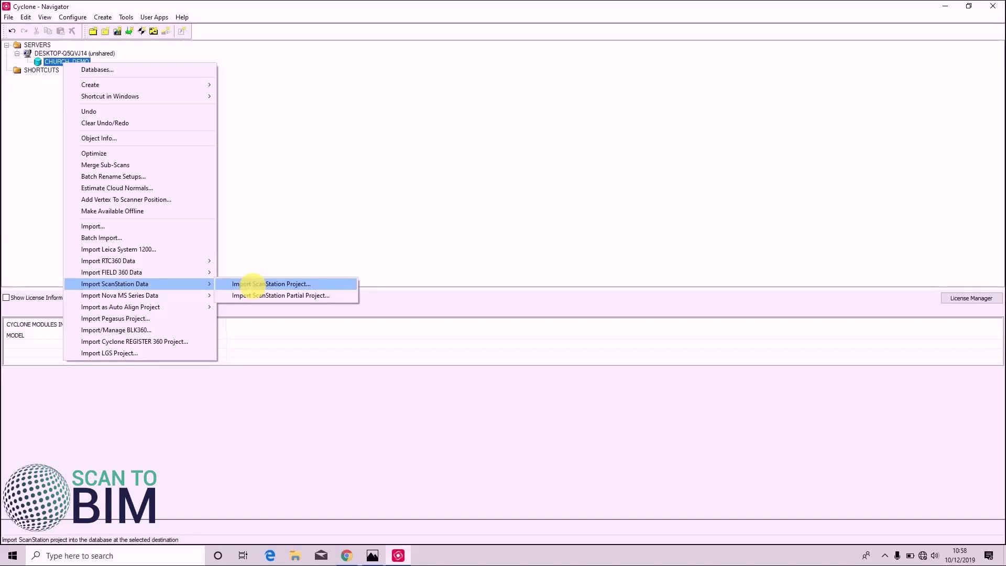
{"action": "left_click", "coordinate": [250, 283]}
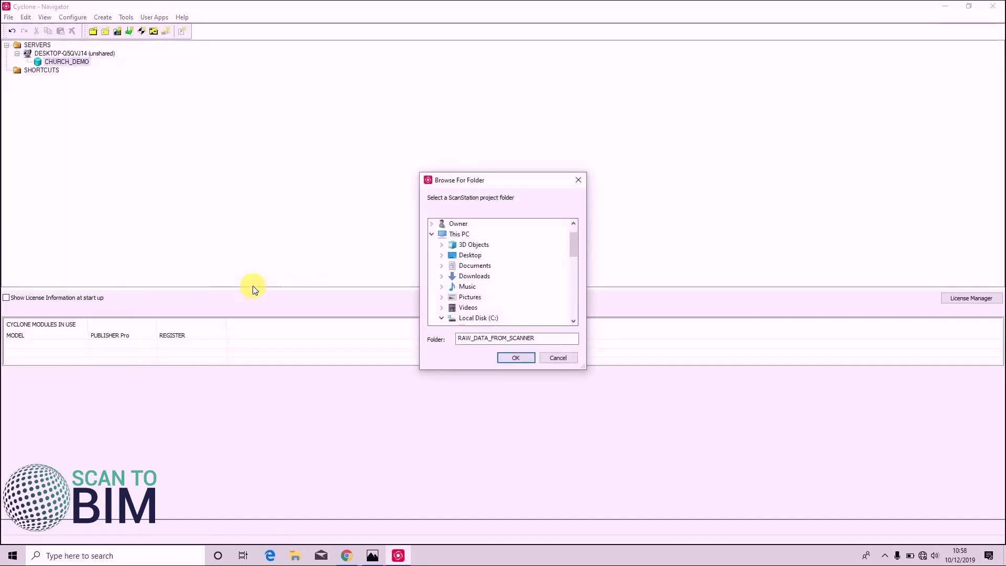
Step: Choose the CHURCH_DEMO folder inside RAW_DATA_FROM_SCANNER as the ScanStation project to import
{"action": "left_click_drag", "start_coordinate": [574, 249], "coordinate": [574, 269]}
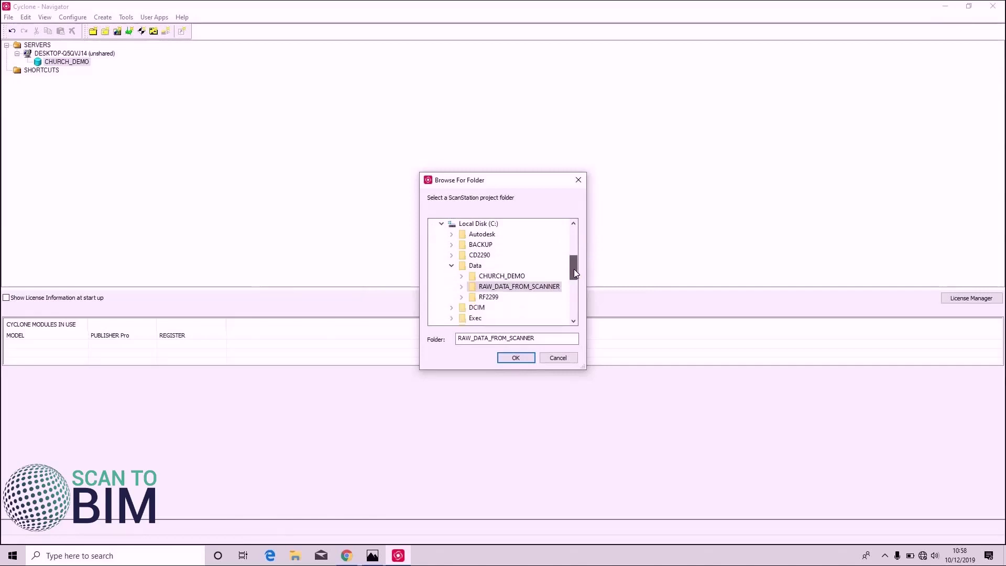
{"action": "double_click", "coordinate": [543, 288]}
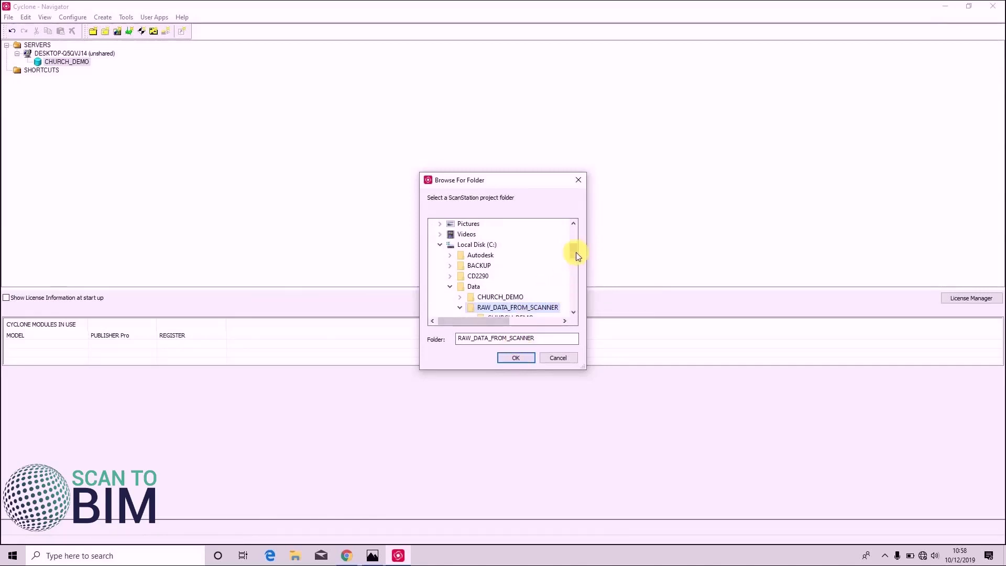
{"action": "left_click", "coordinate": [508, 247]}
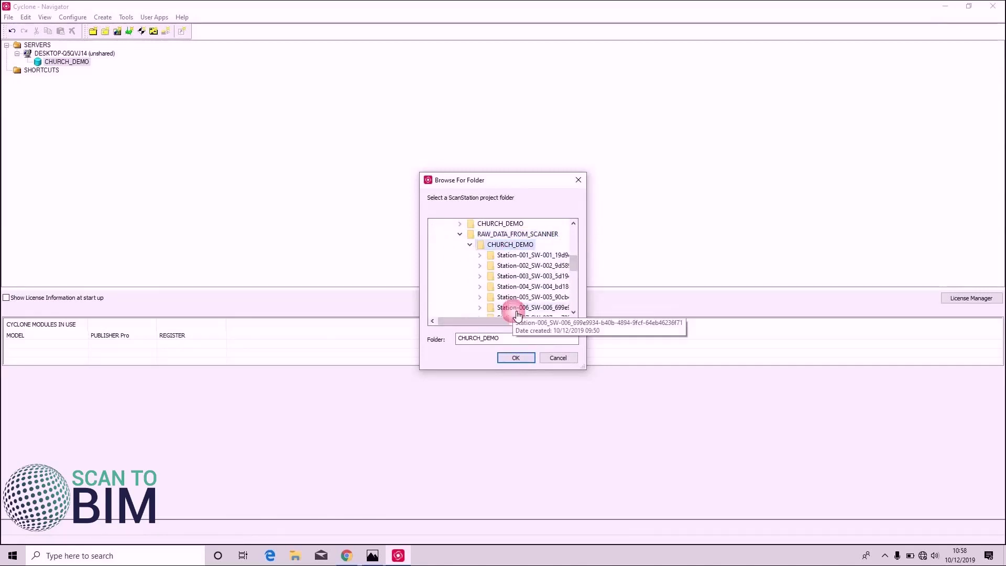
{"action": "left_click", "coordinate": [513, 359]}
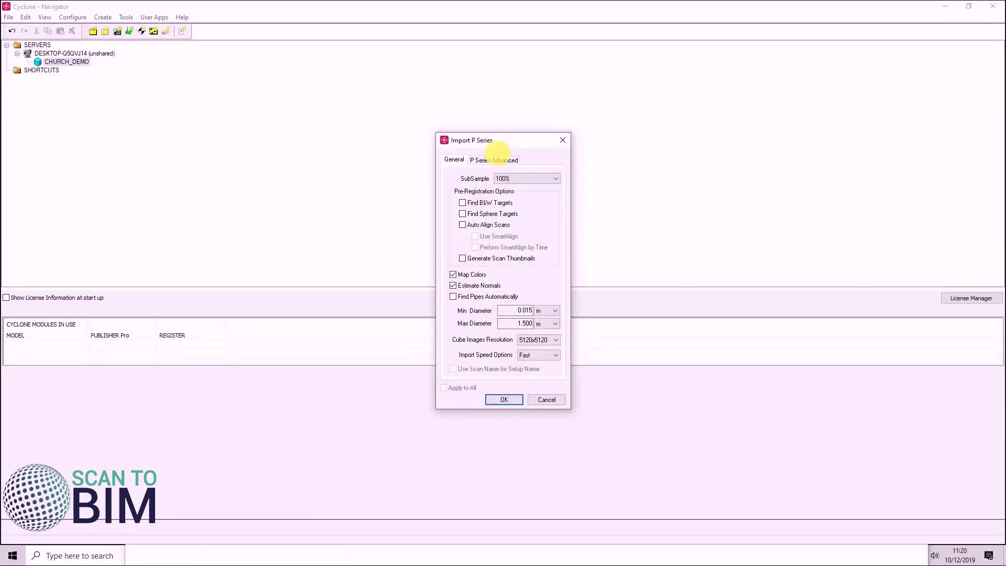
Step: Examine the available subsample, cube image resolution and import speed choices for the P Series import
{"action": "left_click", "coordinate": [508, 178]}
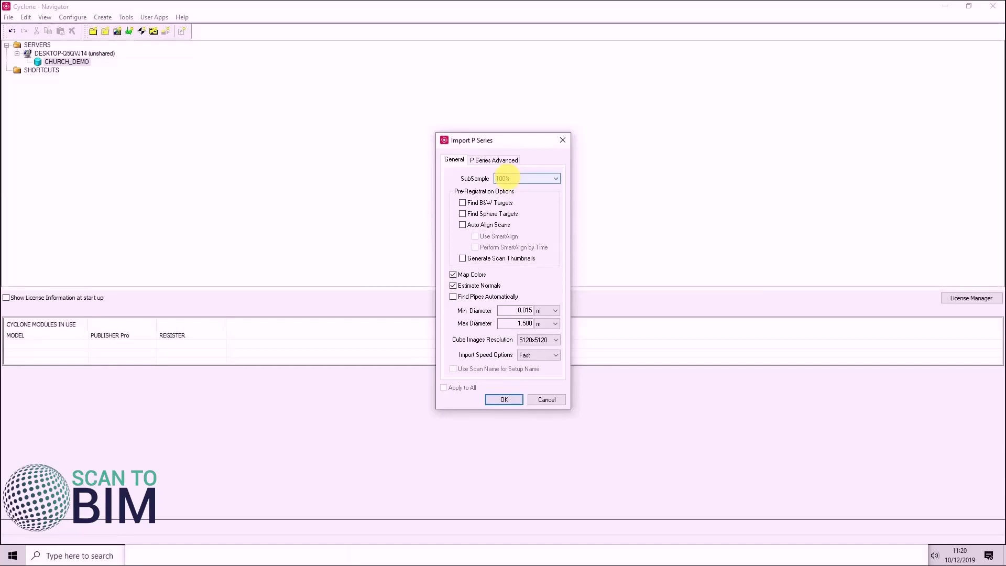
{"action": "left_click", "coordinate": [508, 178]}
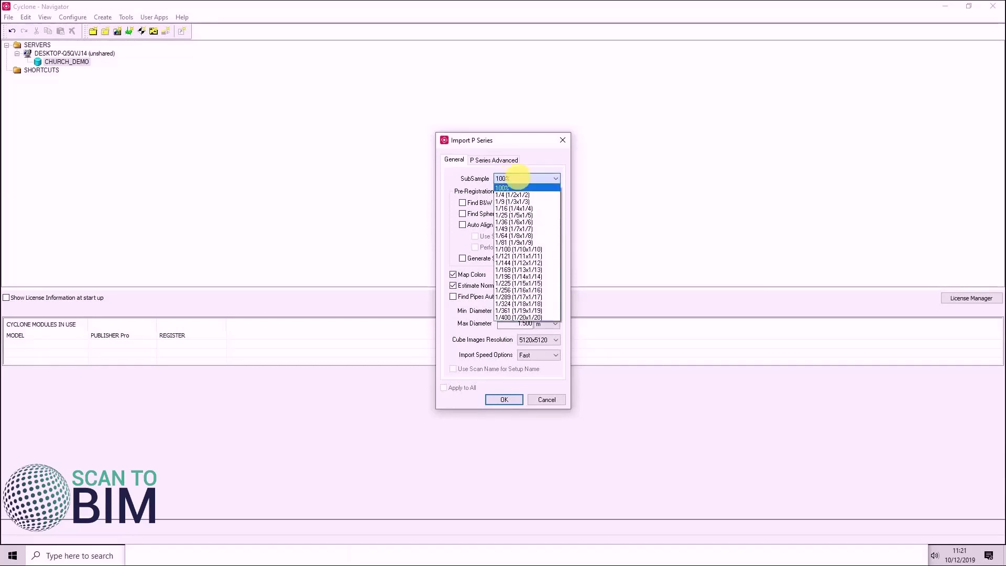
{"action": "left_click", "coordinate": [518, 178]}
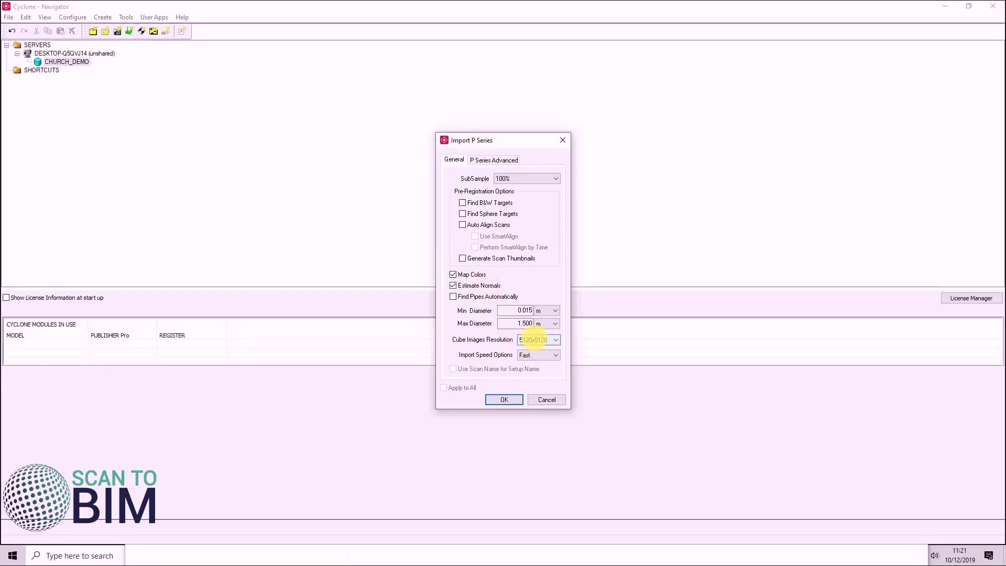
{"action": "left_click", "coordinate": [534, 338]}
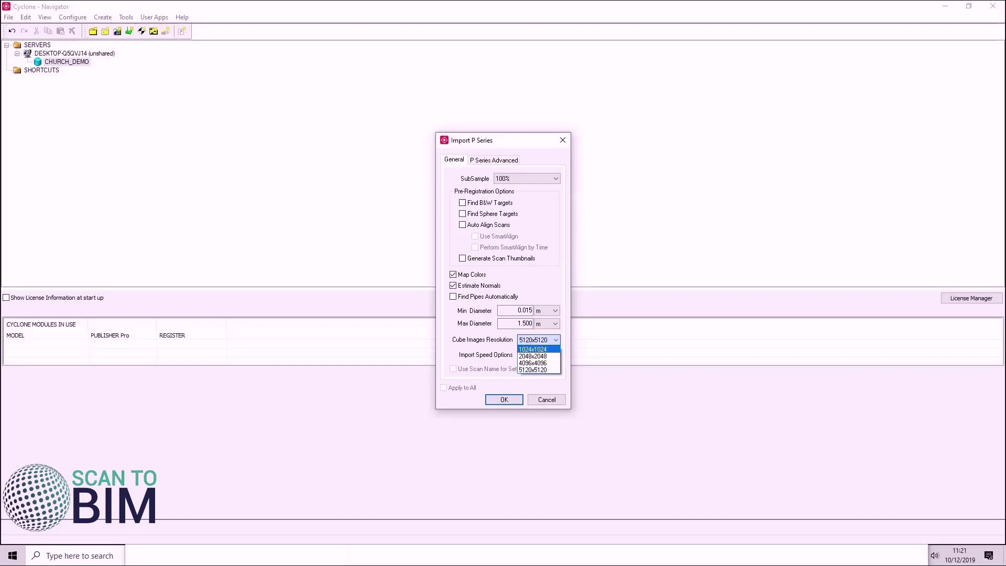
{"action": "left_click", "coordinate": [544, 338]}
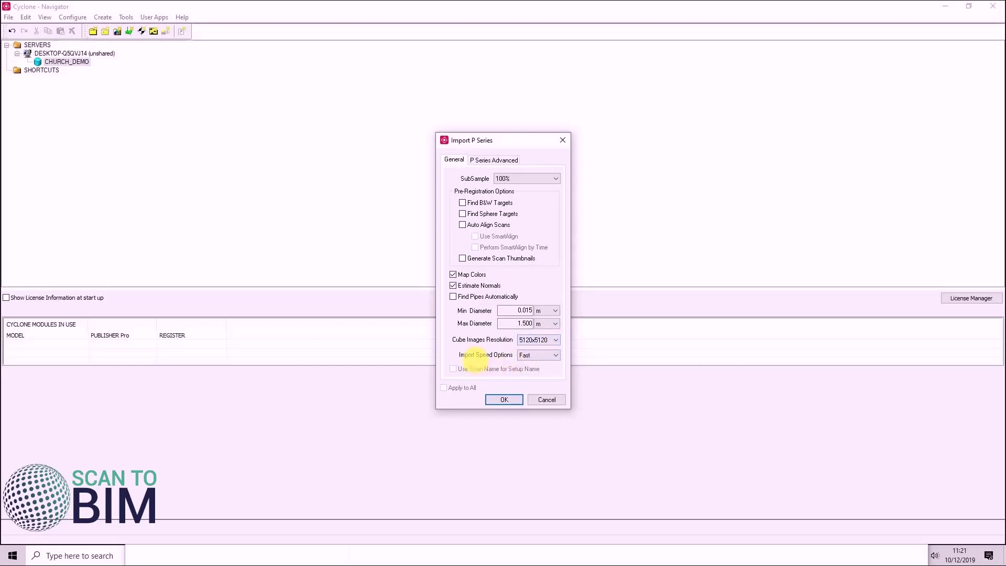
{"action": "left_click", "coordinate": [526, 356]}
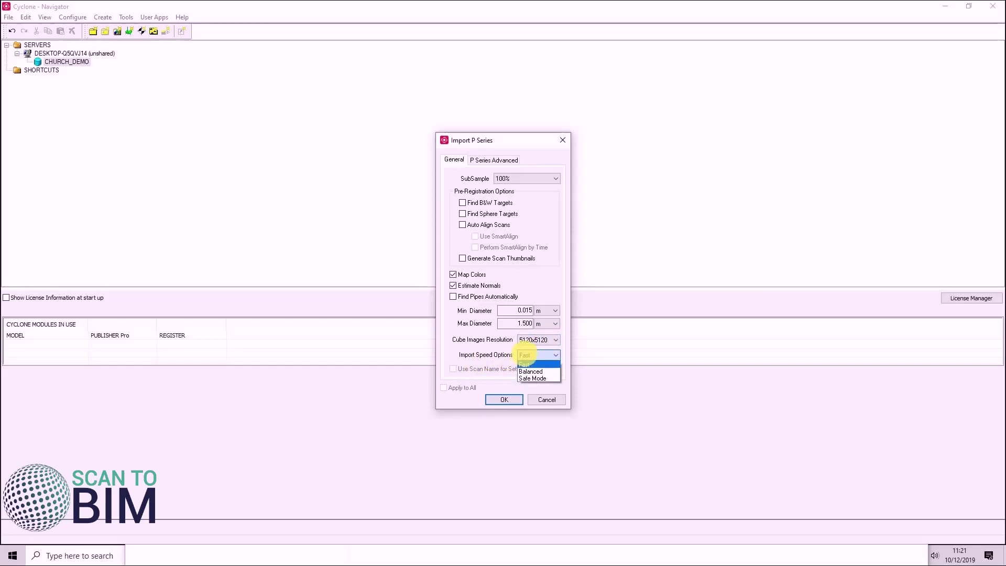
{"action": "left_click", "coordinate": [530, 356]}
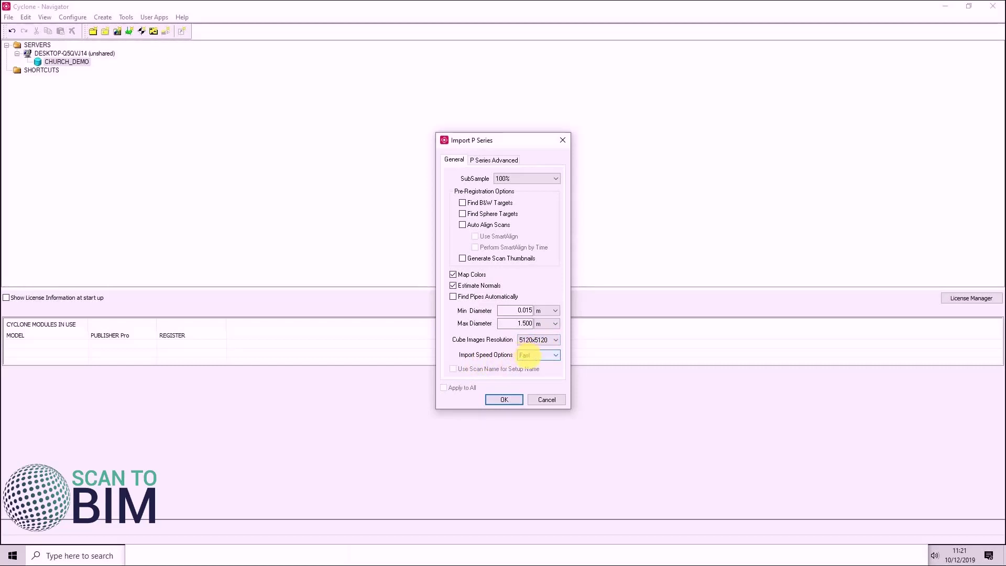
{"action": "left_click", "coordinate": [530, 356]}
{"action": "left_click", "coordinate": [534, 356]}
Step: Review the advanced P Series point-filter settings and their information, keep them as set, and run the import
{"action": "left_click", "coordinate": [485, 160]}
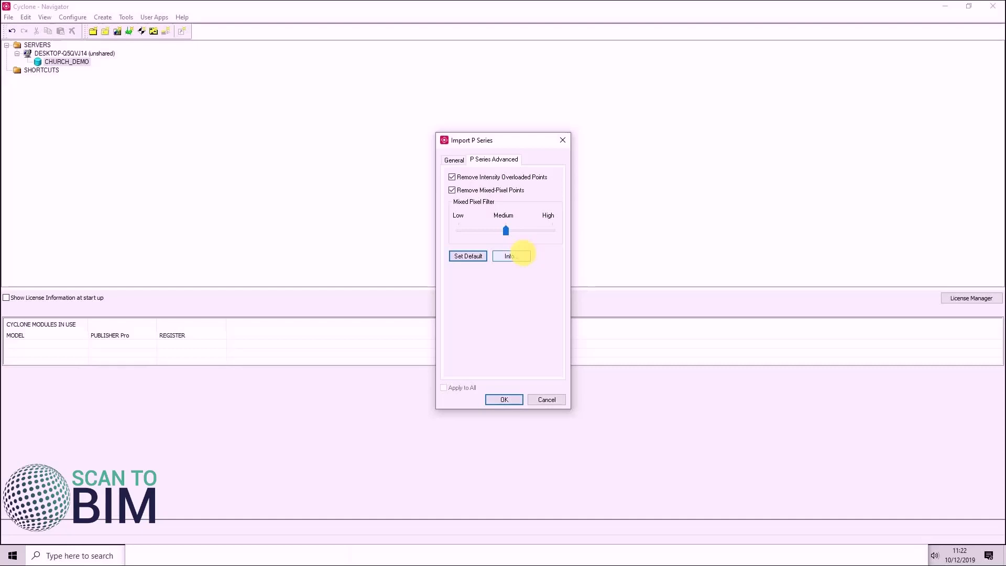
{"action": "left_click", "coordinate": [510, 257]}
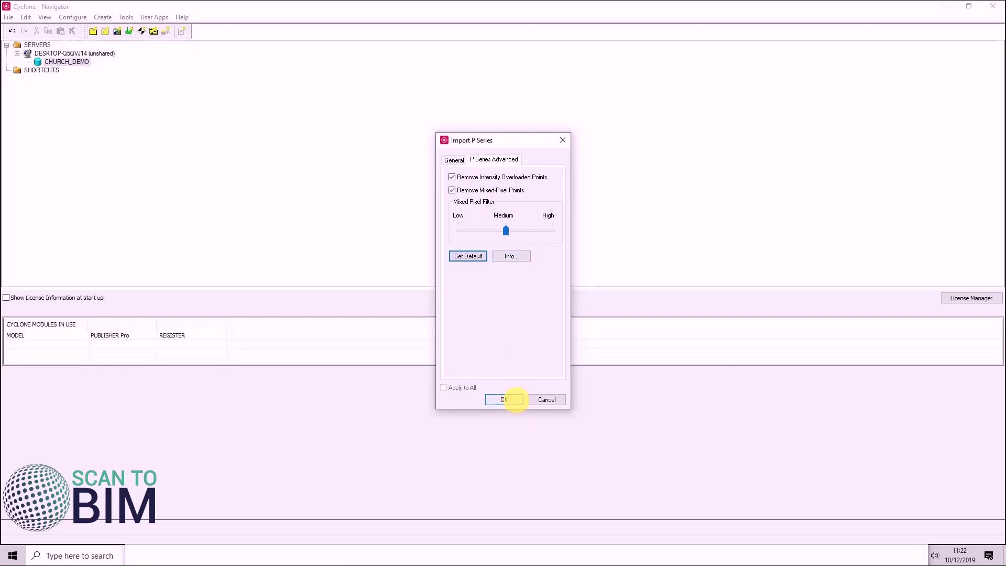
{"action": "left_click", "coordinate": [516, 400]}
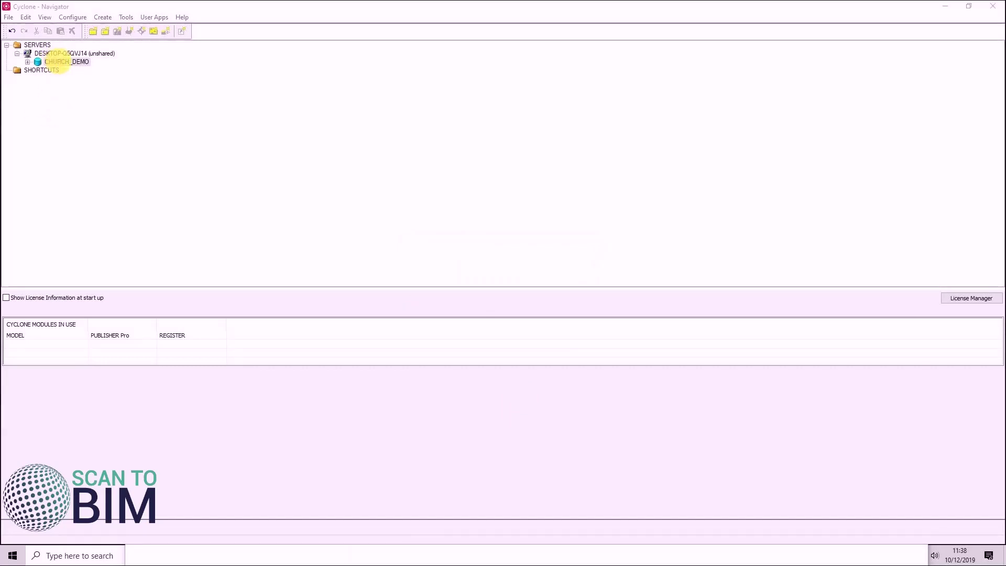
Step: Expand the CHURCH_DEMO database down to Station-001's SW-001 scan world and look at its ControlSpace and ModelSpaces entries
{"action": "double_click", "coordinate": [58, 62]}
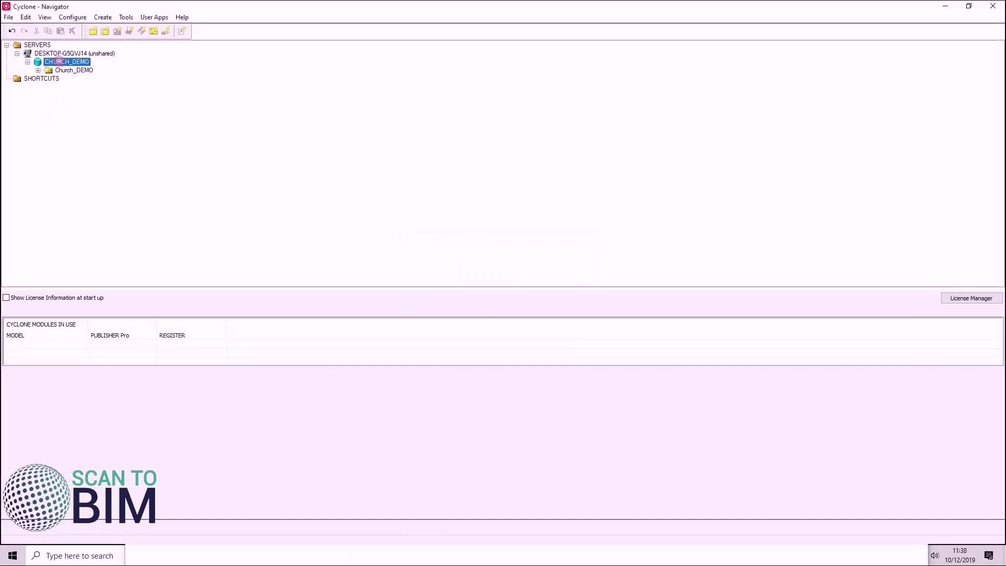
{"action": "double_click", "coordinate": [71, 70]}
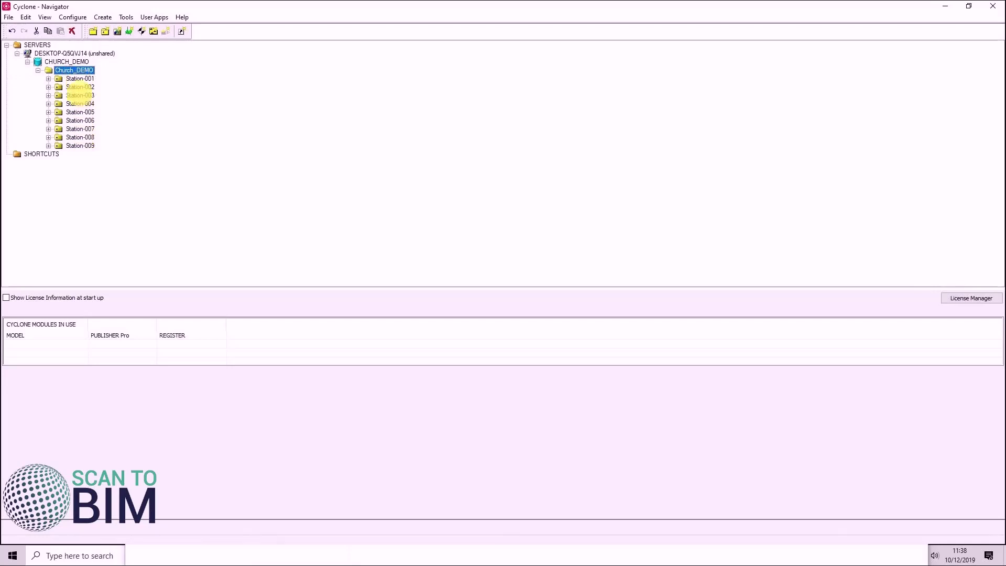
{"action": "double_click", "coordinate": [79, 79]}
{"action": "double_click", "coordinate": [83, 87]}
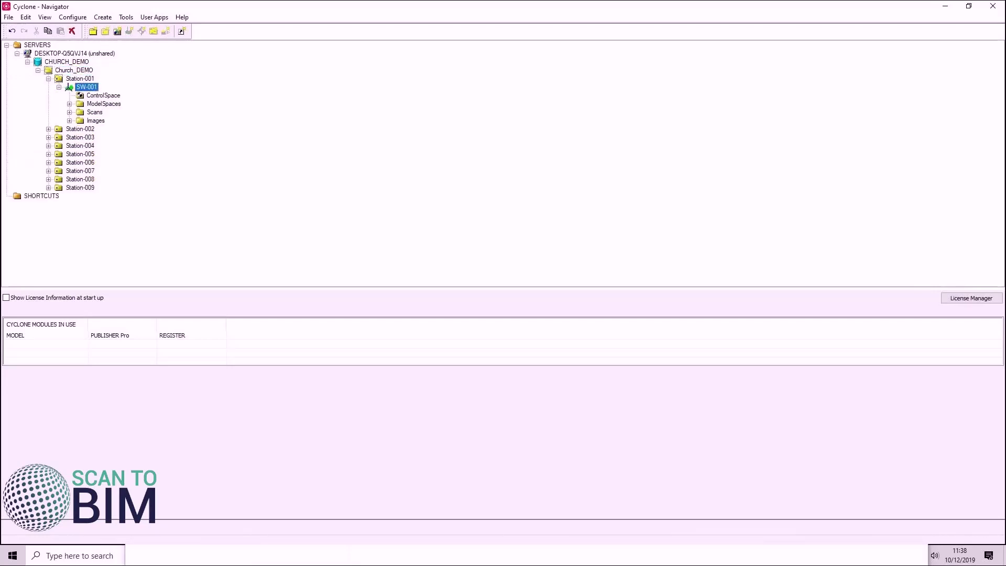
{"action": "left_click", "coordinate": [116, 97]}
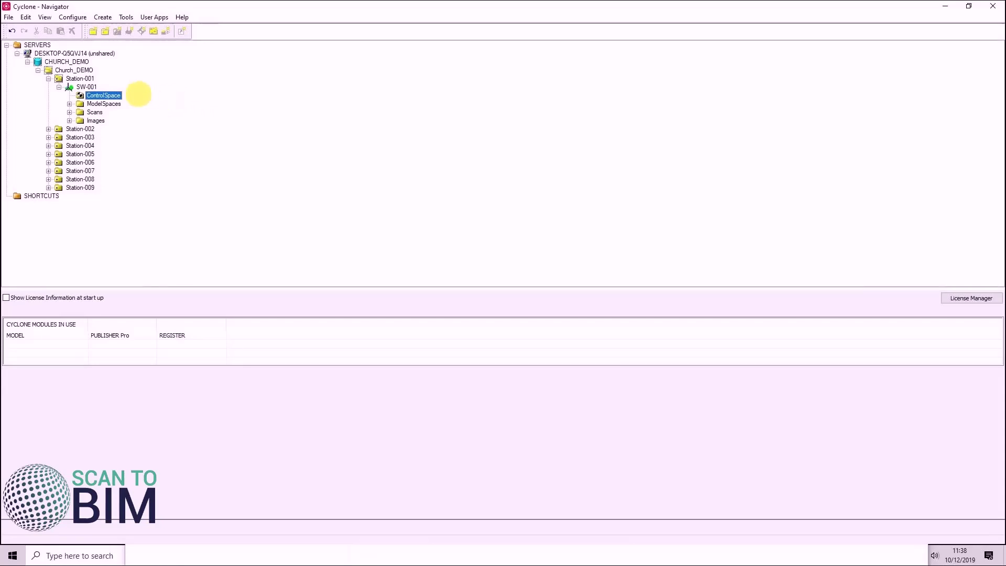
{"action": "left_click", "coordinate": [105, 104]}
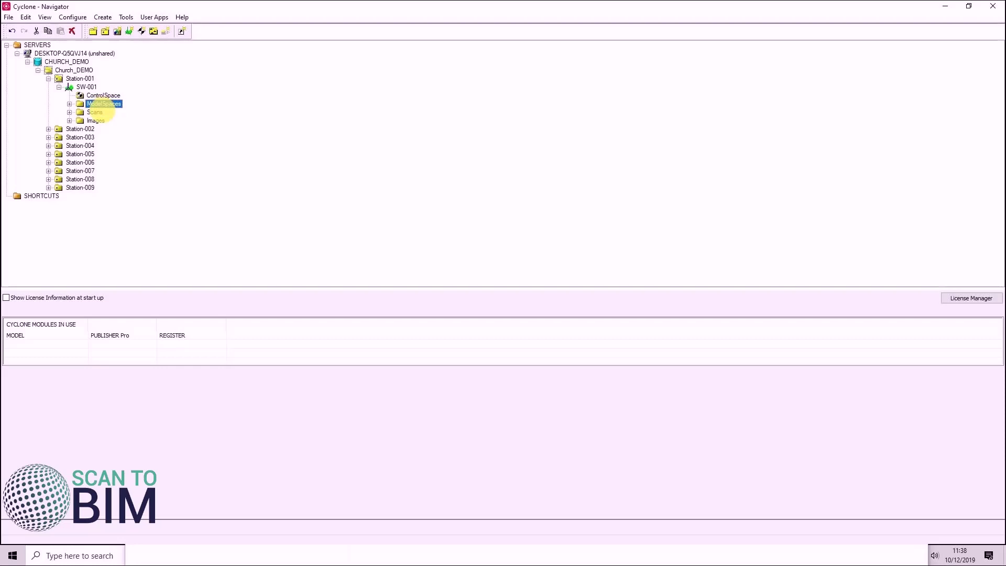
Step: Inspect the main scan and the HDS Target Scans in SW-001's Scans folder, and collapse the folder
{"action": "double_click", "coordinate": [100, 112]}
{"action": "left_click", "coordinate": [133, 129]}
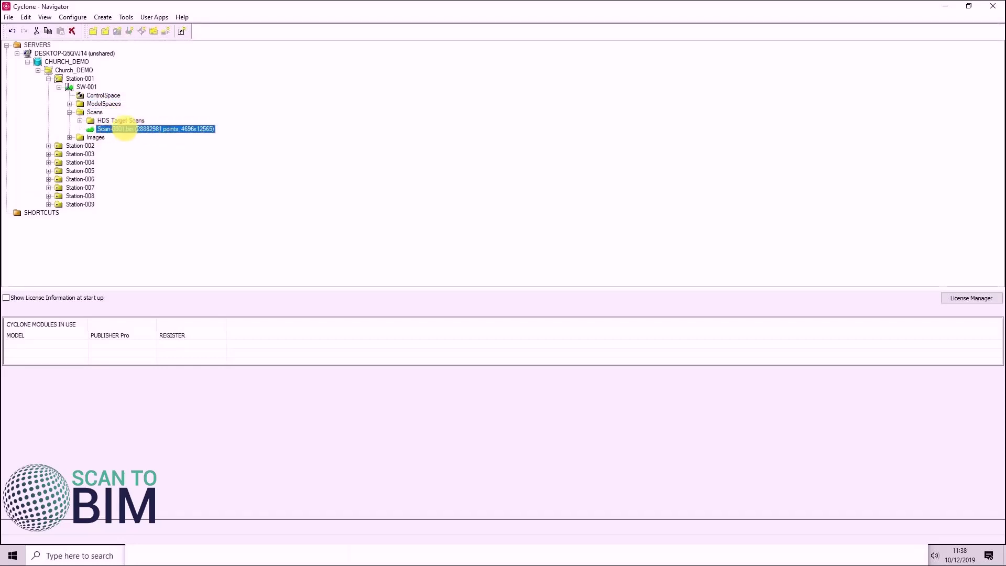
{"action": "double_click", "coordinate": [119, 121]}
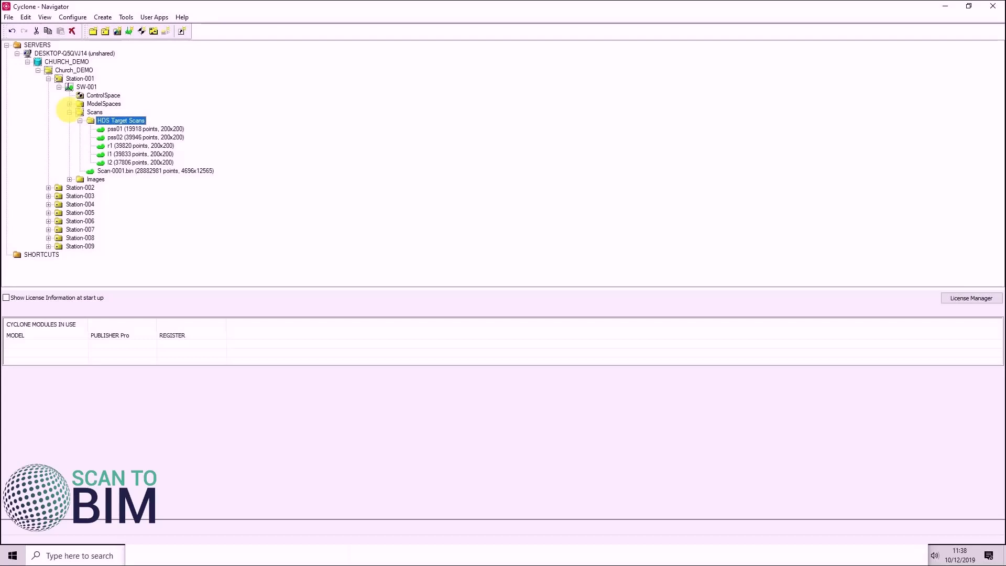
{"action": "left_click", "coordinate": [69, 112]}
Step: Open MultiImage 1 from SW-001's Images folder, look around the church panorama, and close the image viewer
{"action": "double_click", "coordinate": [96, 121]}
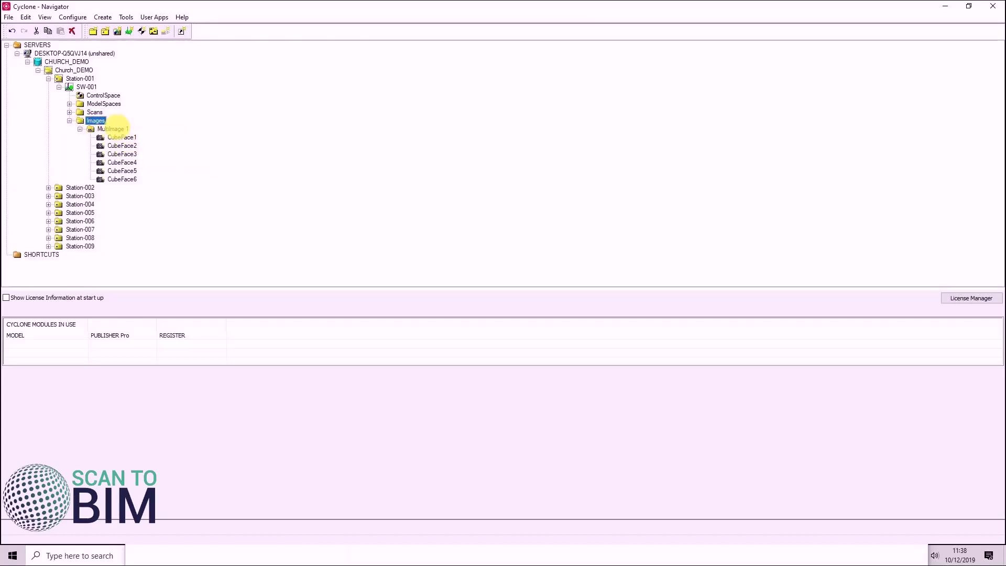
{"action": "double_click", "coordinate": [112, 129]}
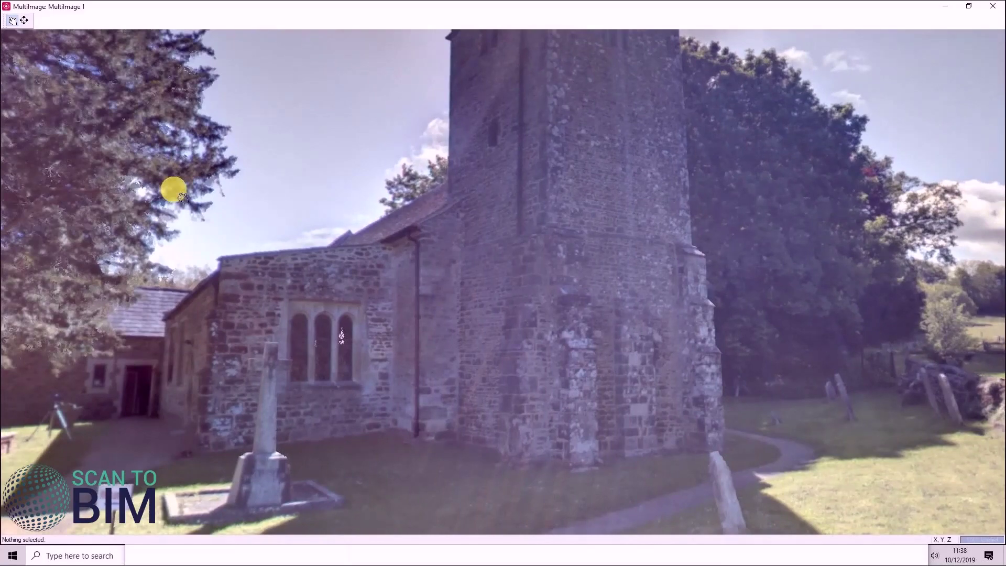
{"action": "left_click_drag", "start_coordinate": [721, 125], "coordinate": [433, 157]}
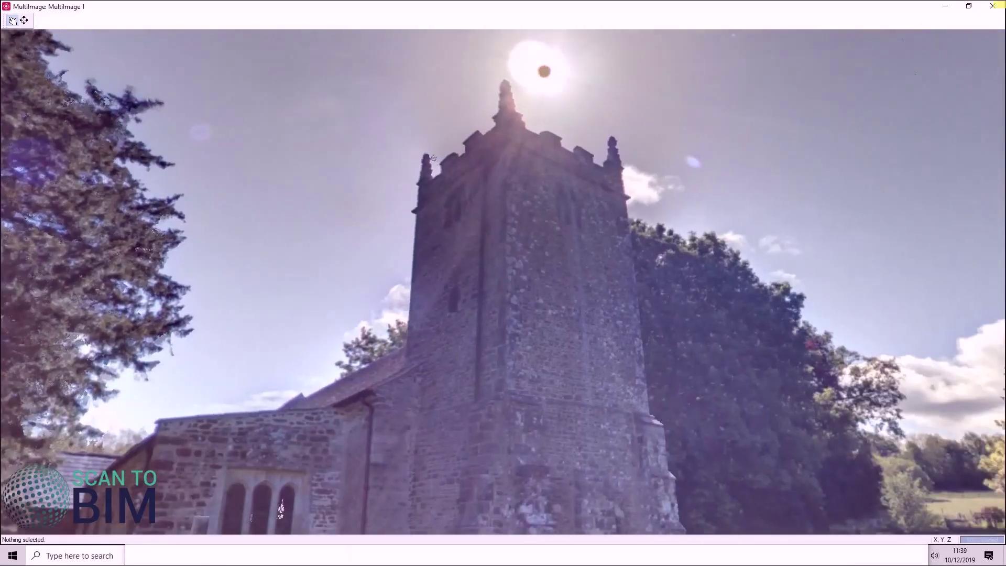
{"action": "left_click", "coordinate": [996, 7]}
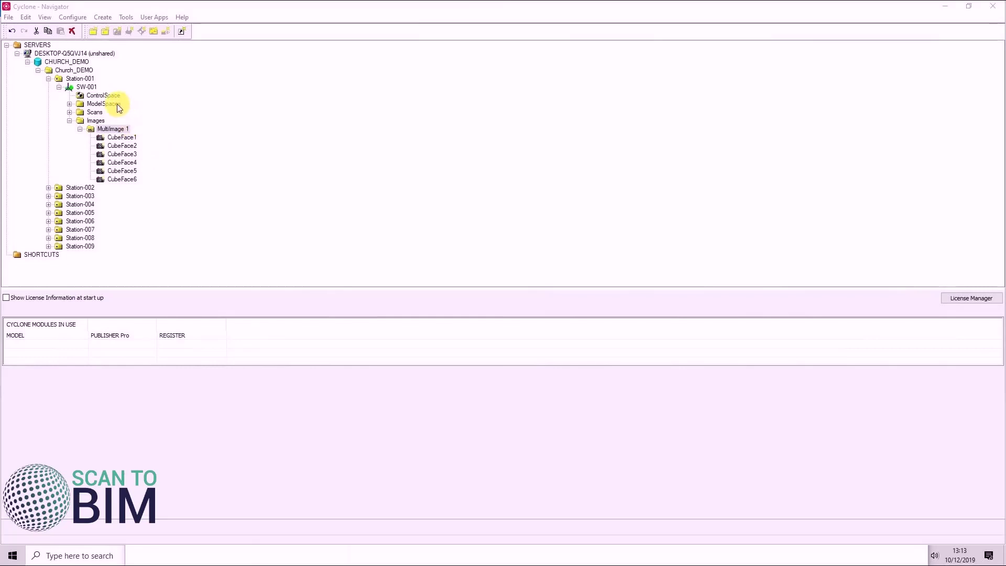
Step: Open Modelspace 1 of Station-001, show the point cloud in image colours, and switch it to grayscale intensity
{"action": "double_click", "coordinate": [103, 104]}
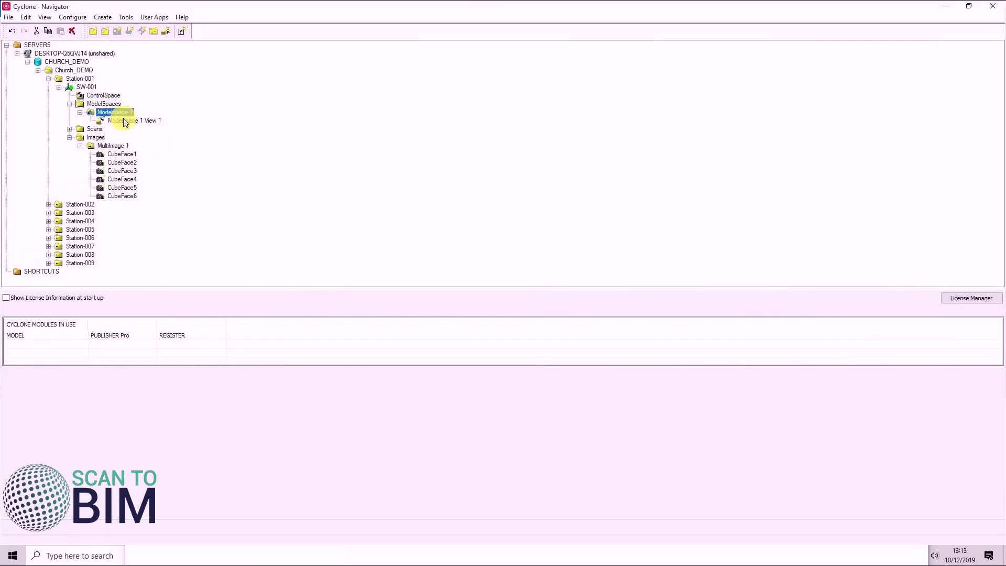
{"action": "double_click", "coordinate": [120, 113]}
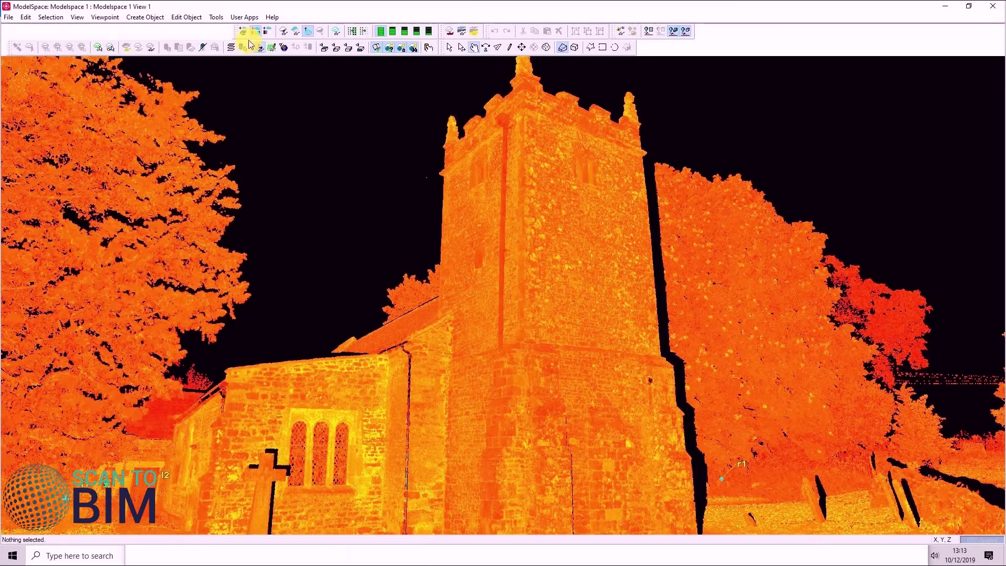
{"action": "left_click", "coordinate": [244, 31]}
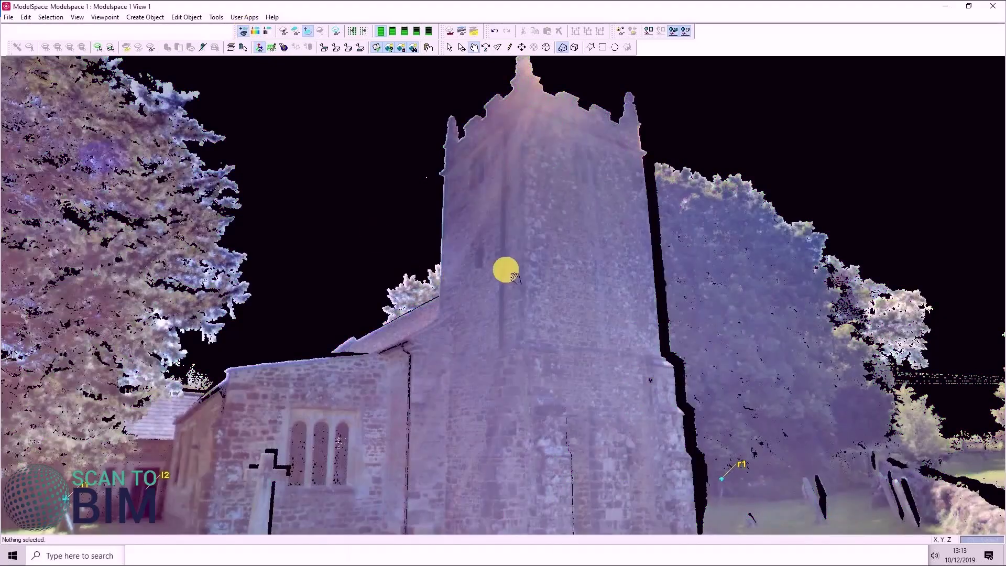
{"action": "left_click", "coordinate": [266, 31]}
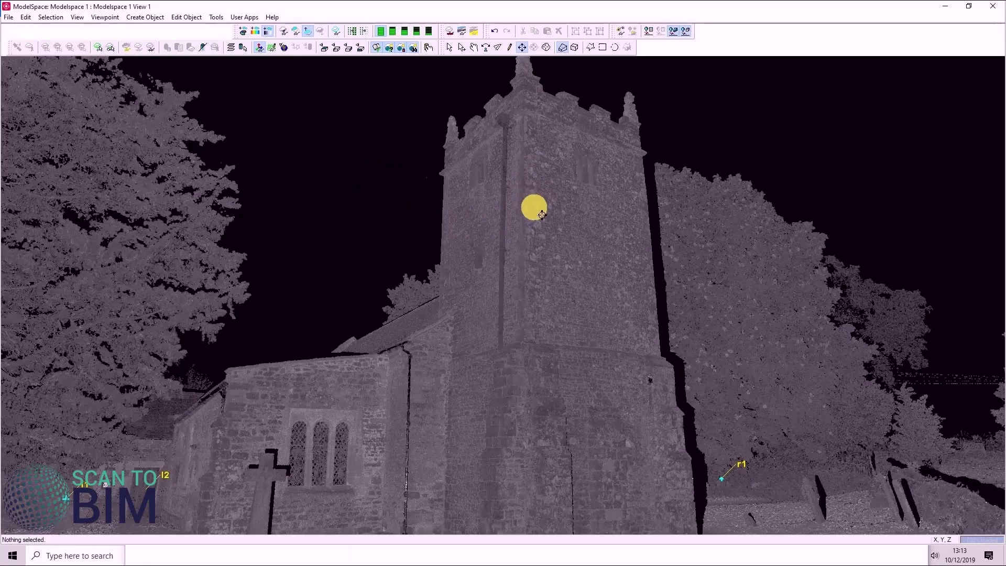
Step: Examine the point density on the church tower up close and reduce the displayed point size
{"action": "left_click_drag", "start_coordinate": [534, 225], "coordinate": [577, 232]}
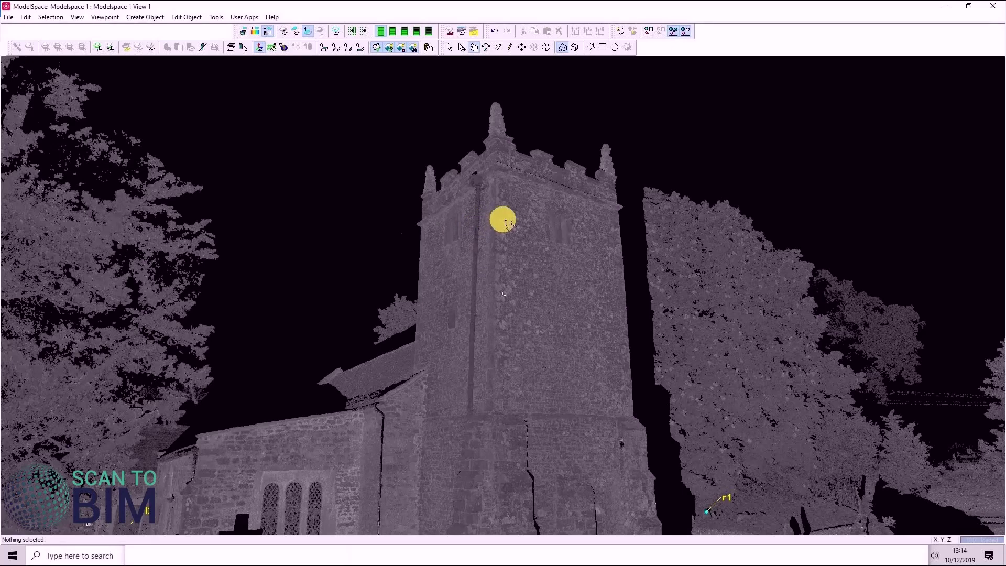
{"action": "left_click_drag", "start_coordinate": [503, 220], "coordinate": [481, 301]}
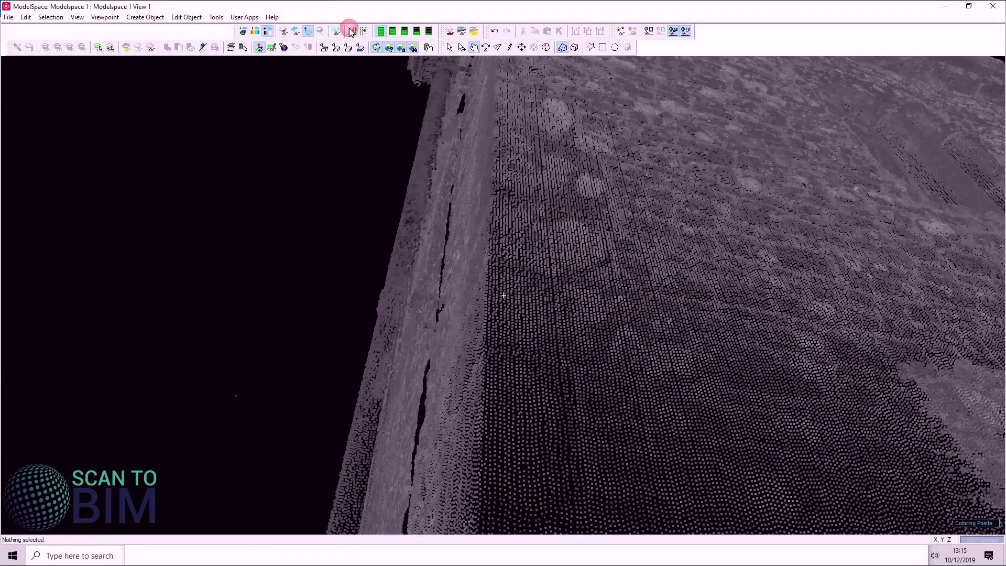
{"action": "left_click_drag", "start_coordinate": [606, 388], "coordinate": [613, 355]}
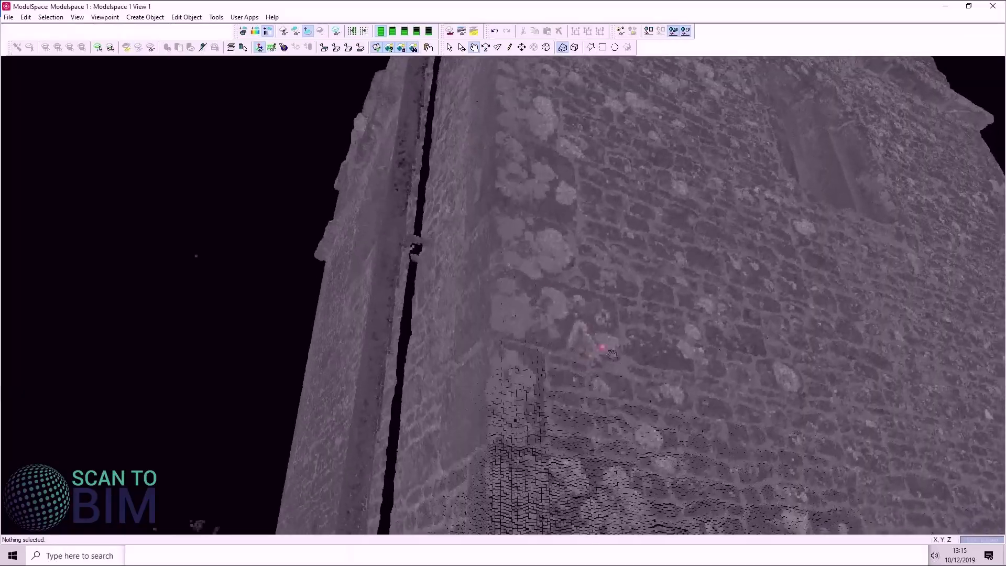
{"action": "left_click", "coordinate": [365, 31]}
{"action": "left_click_drag", "start_coordinate": [623, 236], "coordinate": [575, 193]}
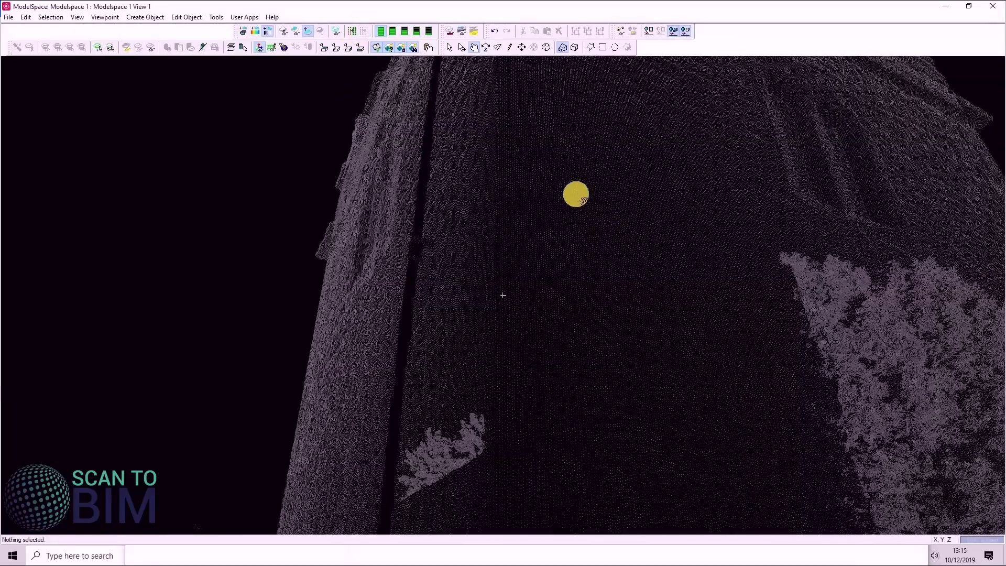
Step: Compare perspective and orthographic projection on the whole church, and show the scan from the top in orthographic projection
{"action": "scroll", "coordinate": [502, 295], "scroll_direction": "down", "scroll_amount": 5}
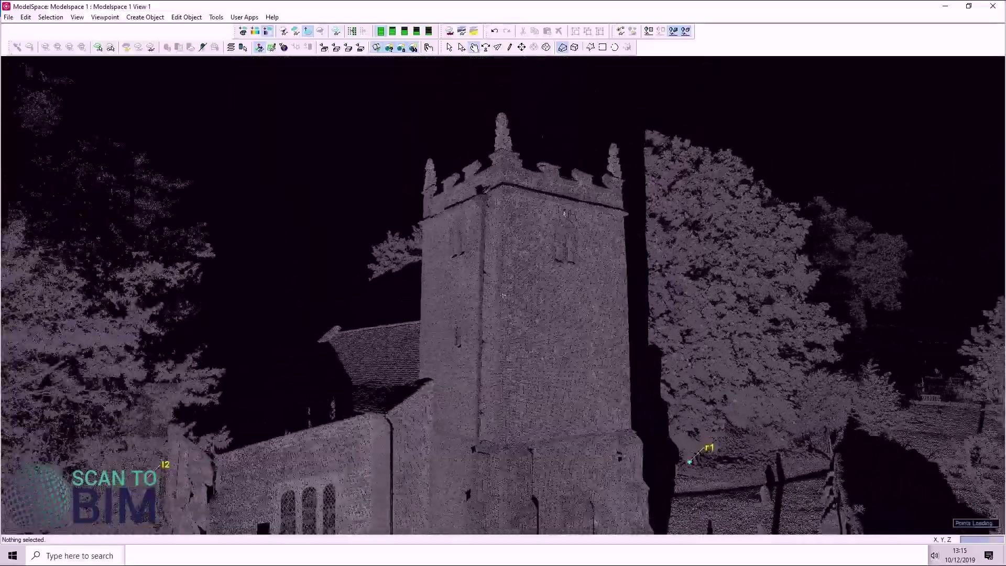
{"action": "right_click_drag", "start_coordinate": [564, 212], "coordinate": [557, 188]}
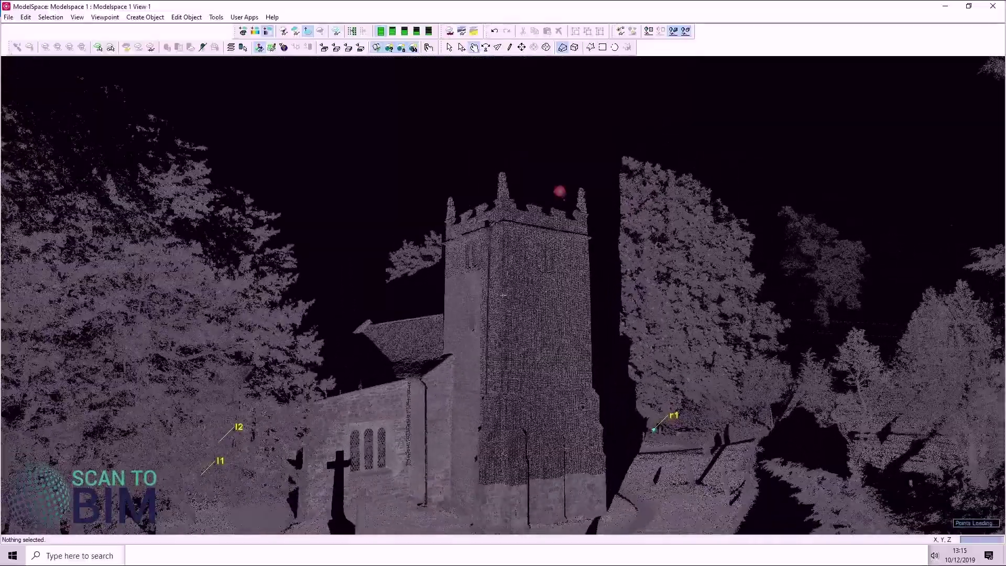
{"action": "left_click_drag", "start_coordinate": [548, 227], "coordinate": [566, 173]}
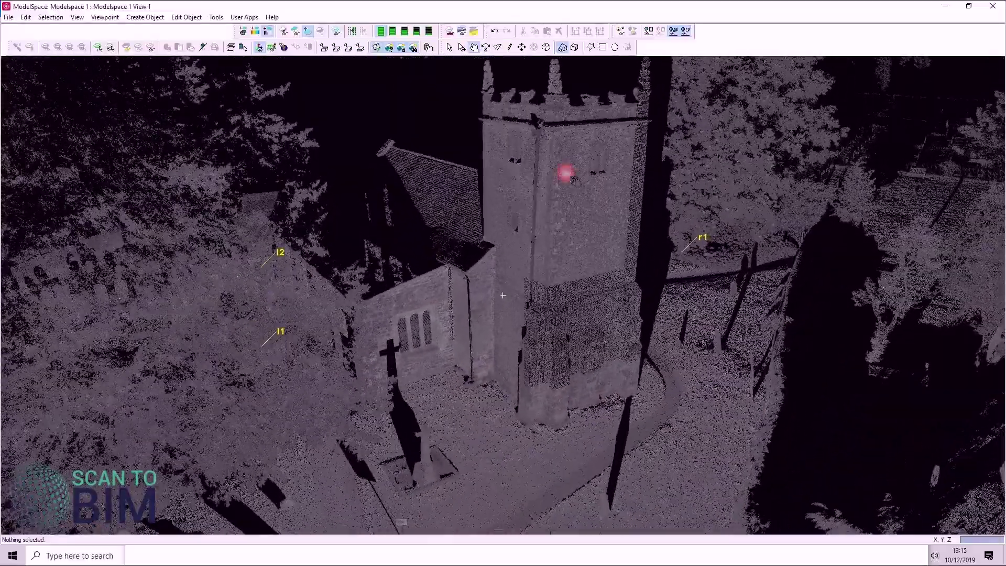
{"action": "left_click", "coordinate": [575, 47]}
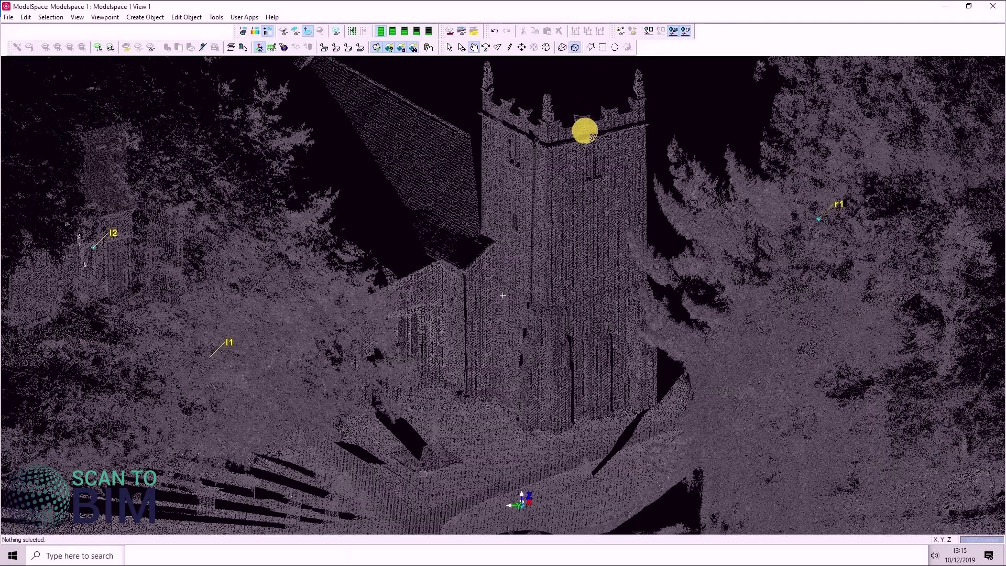
{"action": "left_click", "coordinate": [562, 48]}
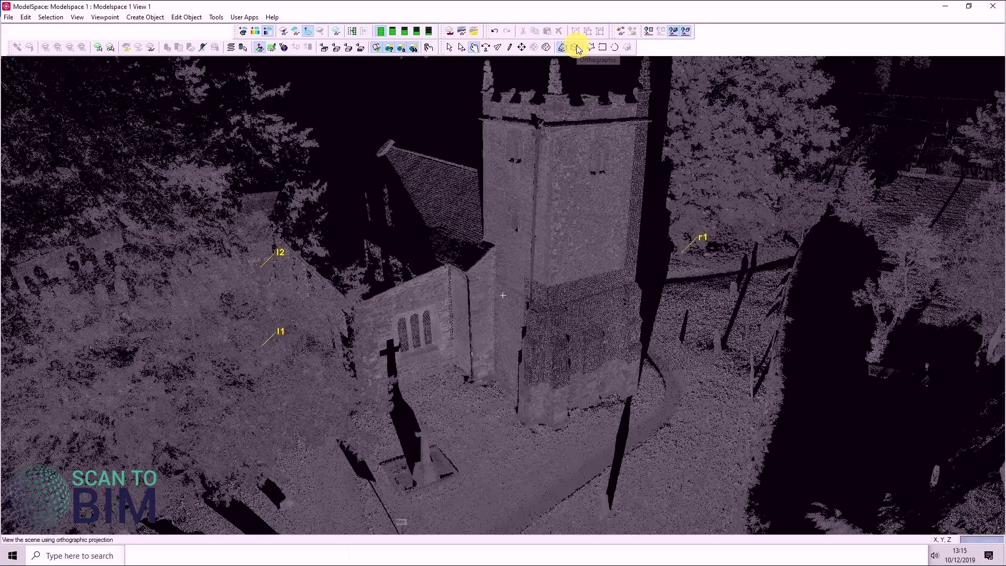
{"action": "left_click", "coordinate": [575, 47]}
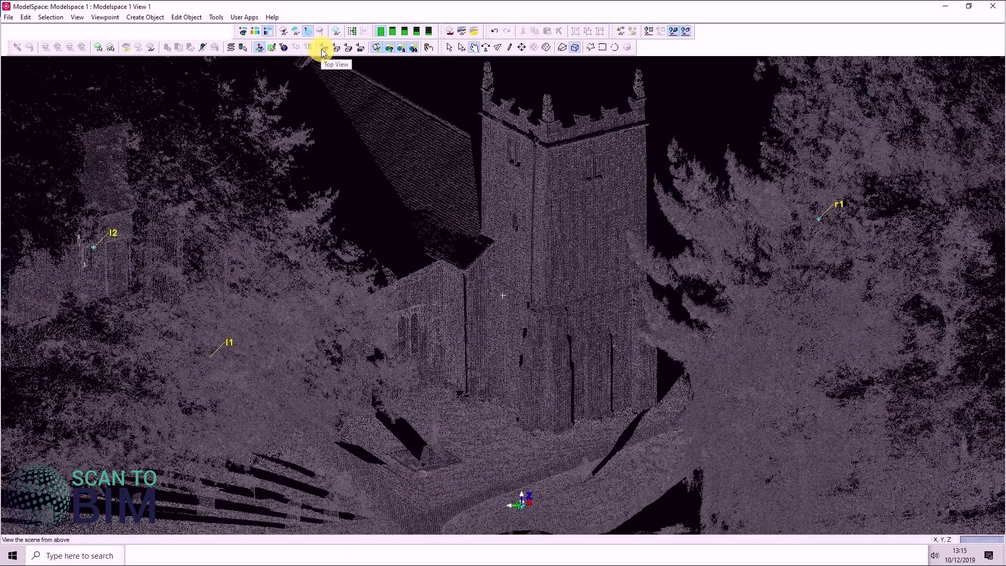
{"action": "left_click", "coordinate": [324, 48]}
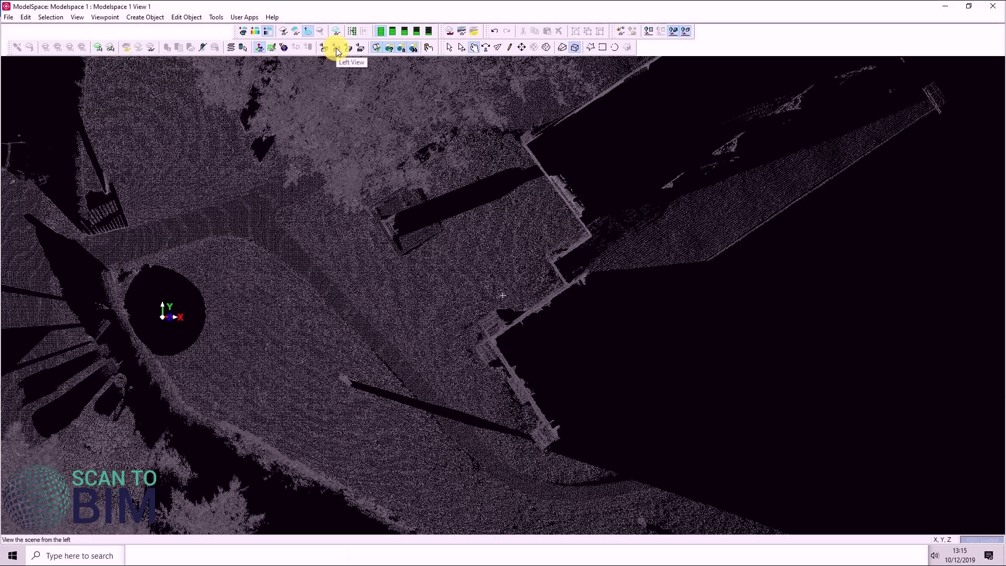